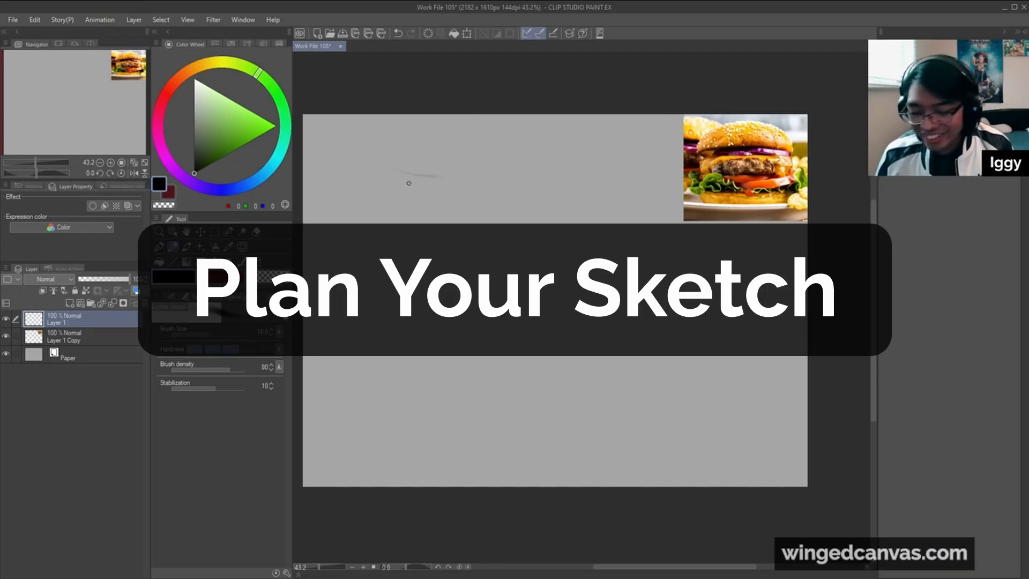
# Sketch the rough domed outline of the top bun on Layer 1
pyautogui.moveTo(394, 172)
pyautogui.mouseDown()
pyautogui.moveTo(482, 127)
pyautogui.moveTo(515, 182)
pyautogui.mouseUp()
pyautogui.moveTo(396, 179); pyautogui.dragTo(423, 188)
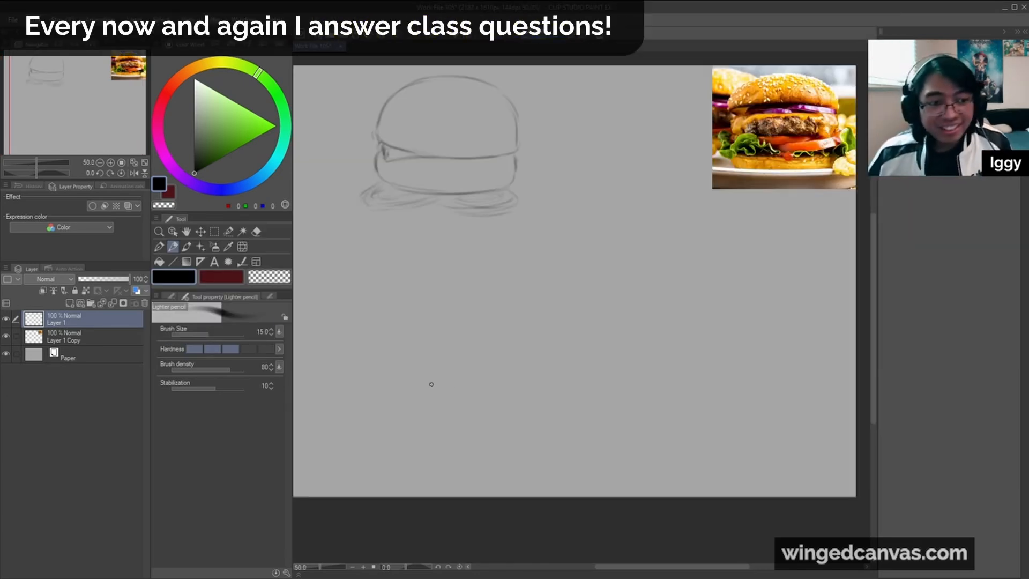
# Sketch a ruffled lettuce layer with a wavy lower edge beneath the two onion slices, redrawing the rough guide lines as needed
pyautogui.moveTo(373, 212); pyautogui.dragTo(492, 242)
pyautogui.hotkey('ctrl', 'z')
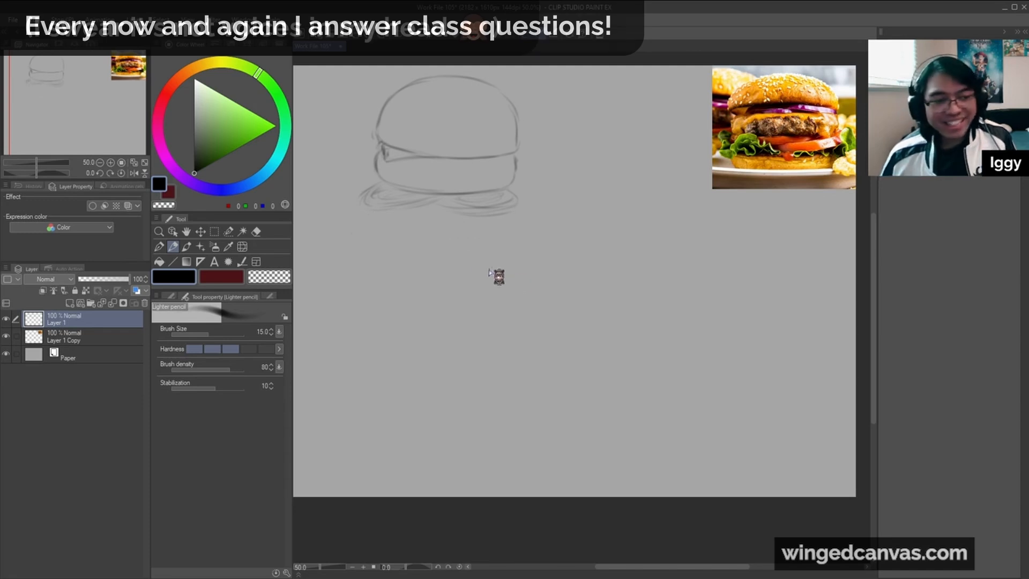
pyautogui.moveTo(414, 261); pyautogui.dragTo(528, 316)
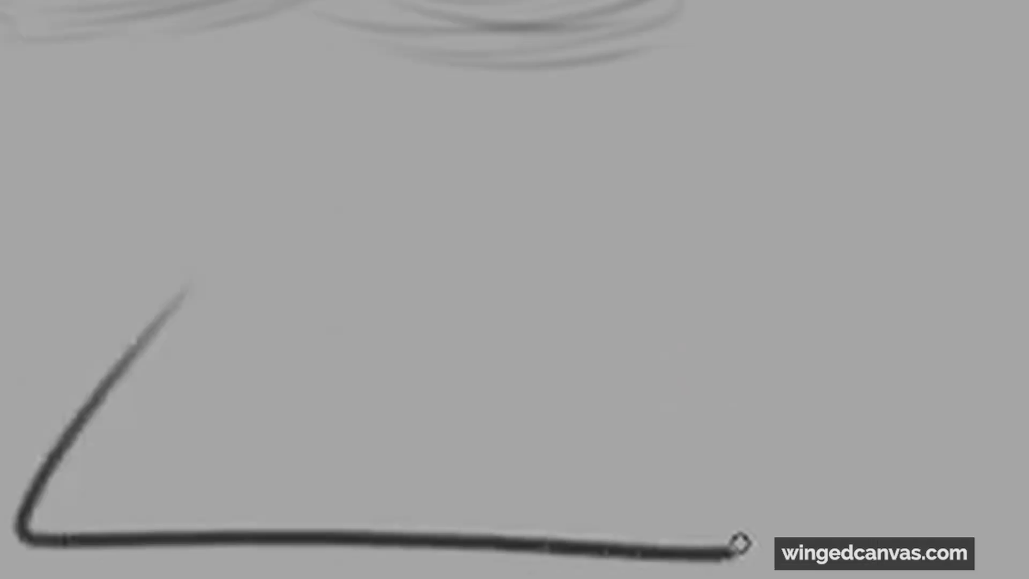
pyautogui.moveTo(739, 543); pyautogui.dragTo(224, 279)
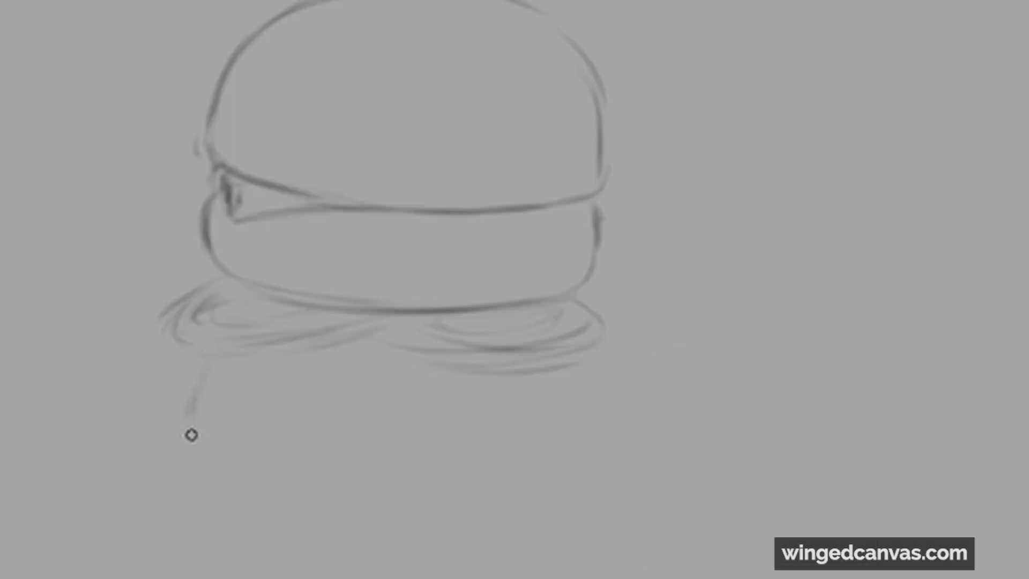
pyautogui.moveTo(203, 439); pyautogui.dragTo(582, 368)
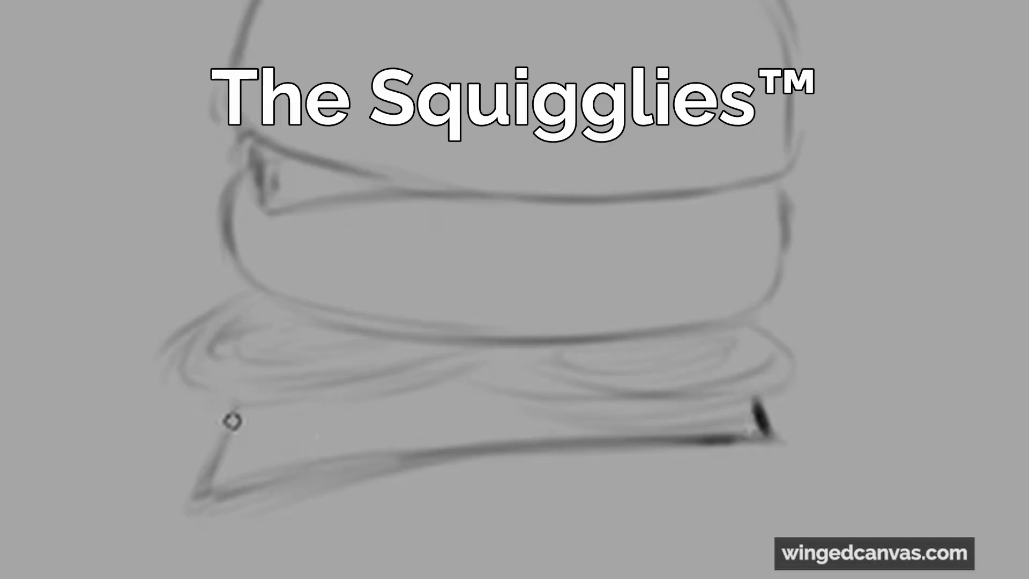
pyautogui.moveTo(376, 212)
pyautogui.mouseDown()
pyautogui.moveTo(367, 233)
pyautogui.moveTo(416, 226)
pyautogui.mouseUp()
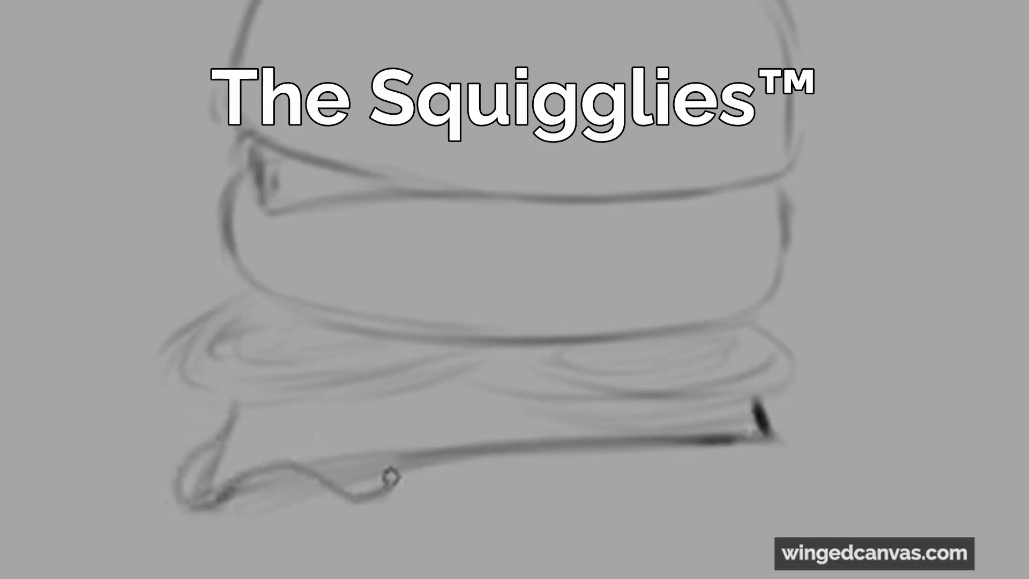
pyautogui.moveTo(392, 476); pyautogui.dragTo(587, 447)
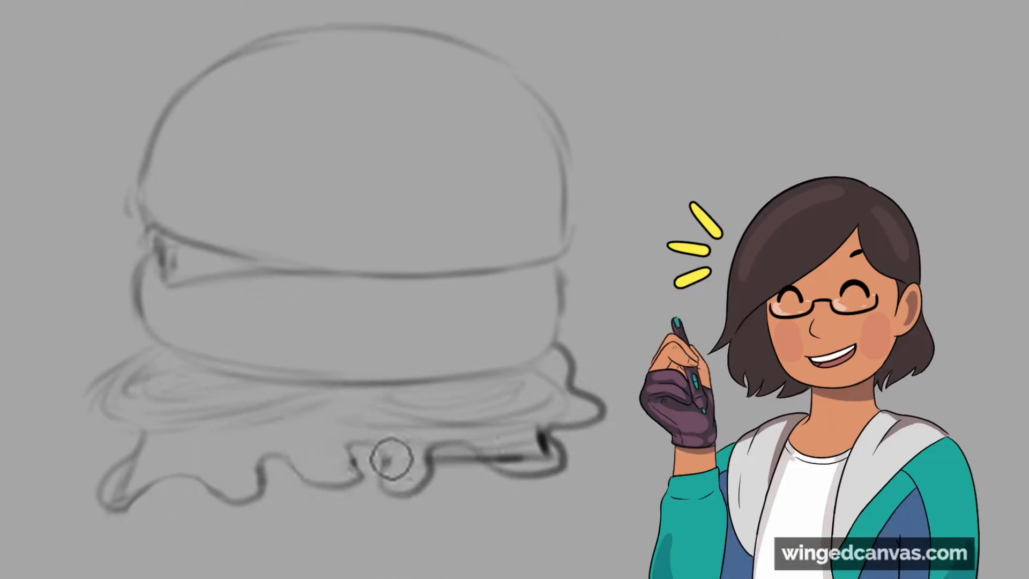
pyautogui.moveTo(390, 458)
pyautogui.mouseDown()
pyautogui.moveTo(526, 455)
pyautogui.moveTo(533, 441)
pyautogui.moveTo(594, 426)
pyautogui.mouseUp()
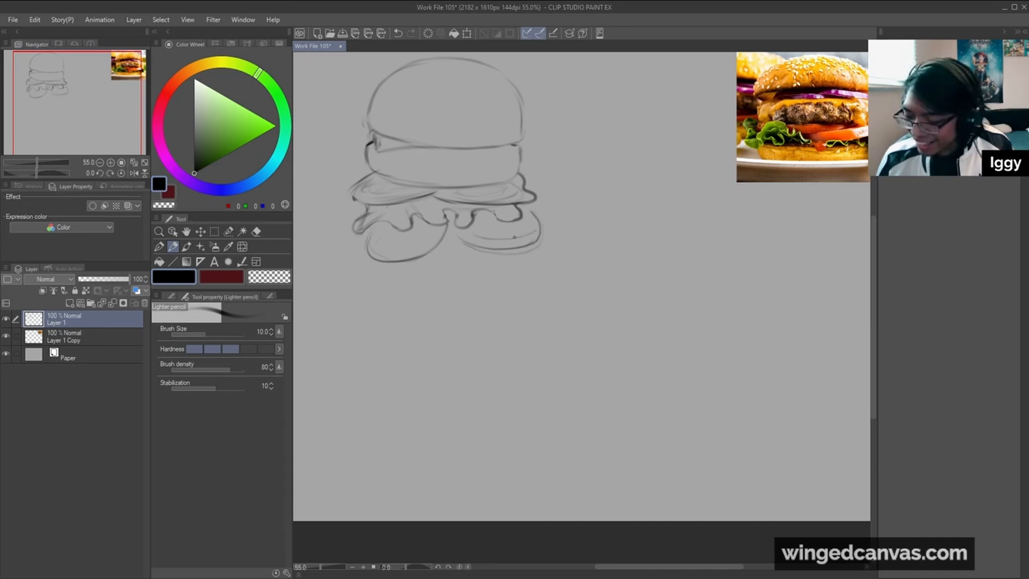
# Draw an outer lower edge on the left tomato slice to give it thickness
pyautogui.scroll(-2, 596, 209)
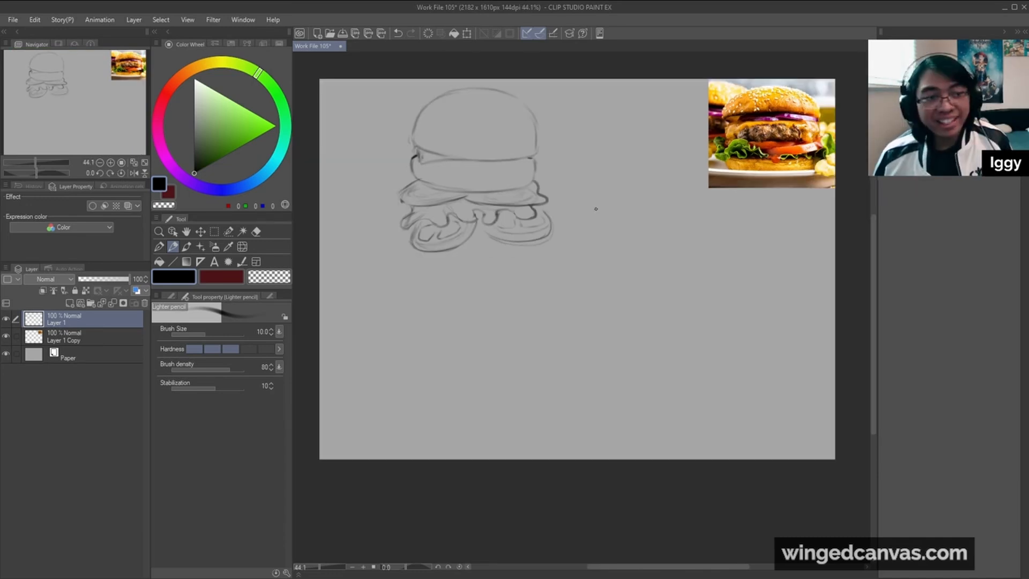
pyautogui.scroll(1, 595, 208)
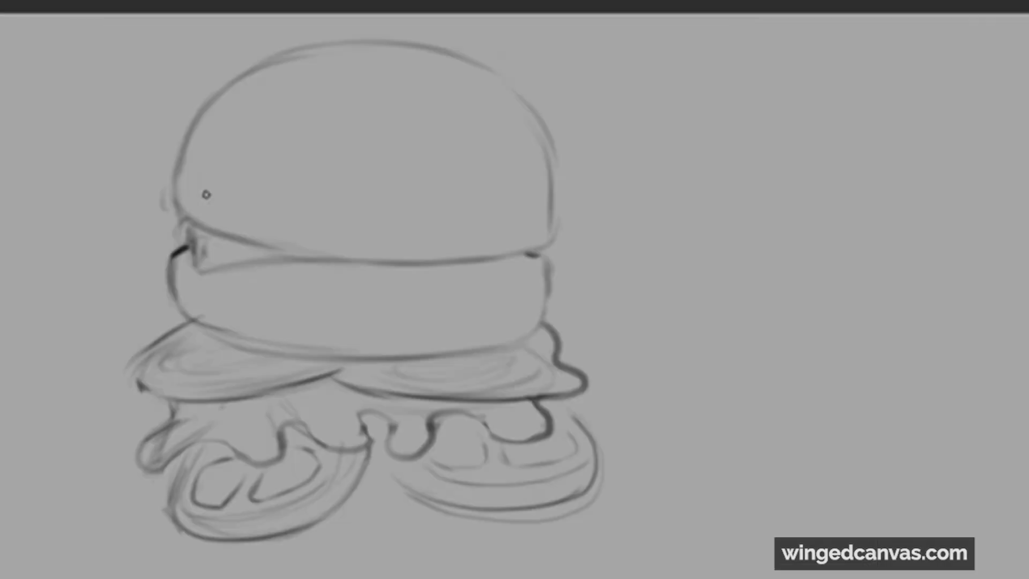
pyautogui.moveTo(180, 474)
pyautogui.mouseDown()
pyautogui.moveTo(184, 535)
pyautogui.moveTo(218, 533)
pyautogui.moveTo(354, 485)
pyautogui.mouseUp()
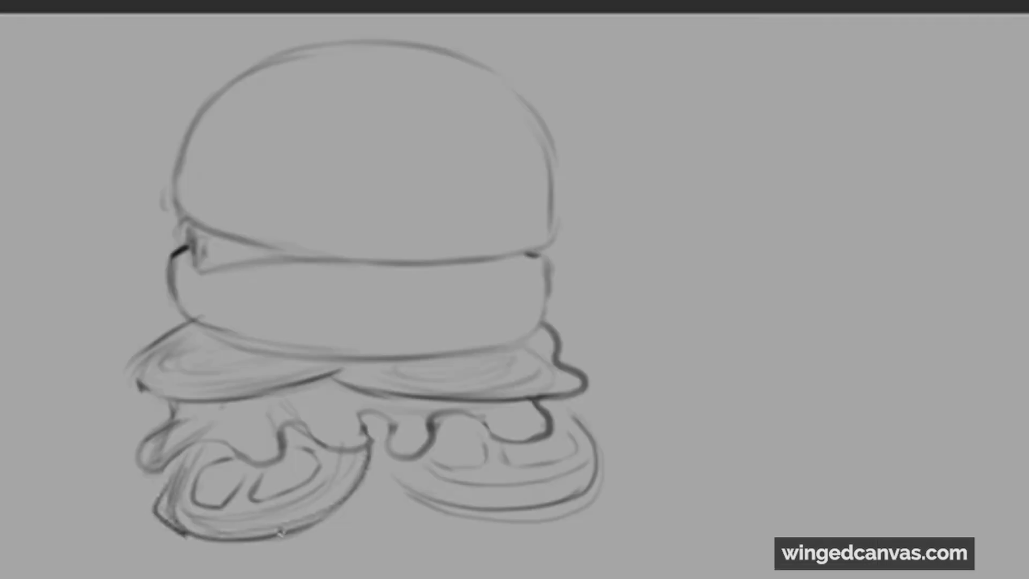
# Sketch a few small sesame seeds scattered across the top bun
pyautogui.moveTo(239, 142); pyautogui.dragTo(232, 143)
pyautogui.click(232, 155)
pyautogui.moveTo(503, 155); pyautogui.dragTo(496, 157)
pyautogui.click(508, 173)
pyautogui.moveTo(335, 201); pyautogui.dragTo(400, 204)
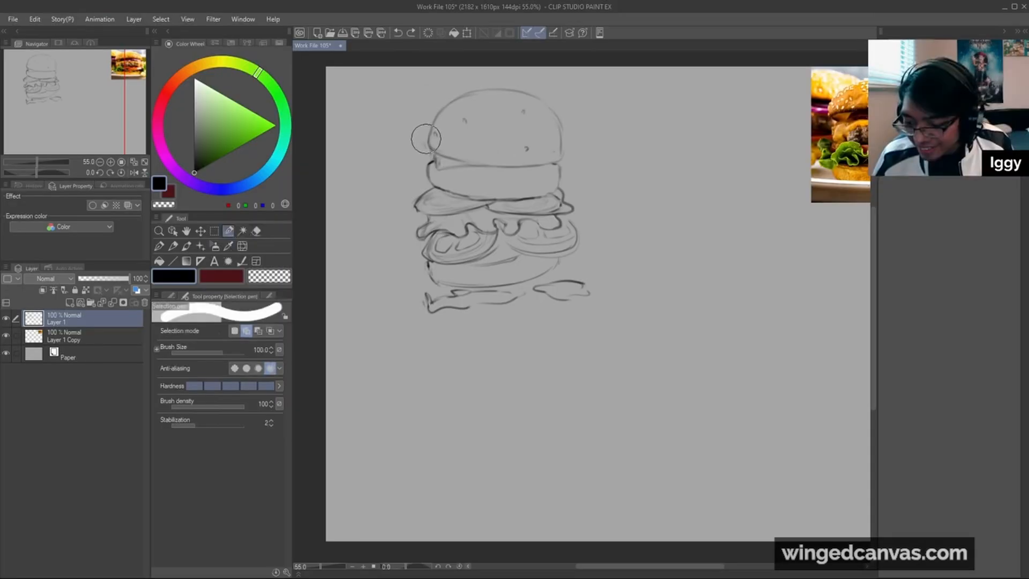
# Select the whole top bun with the Selection pen, move it slightly upward and transform it
pyautogui.moveTo(697, 30)
pyautogui.mouseDown()
pyautogui.moveTo(782, 78)
pyautogui.moveTo(986, 80)
pyautogui.mouseUp()
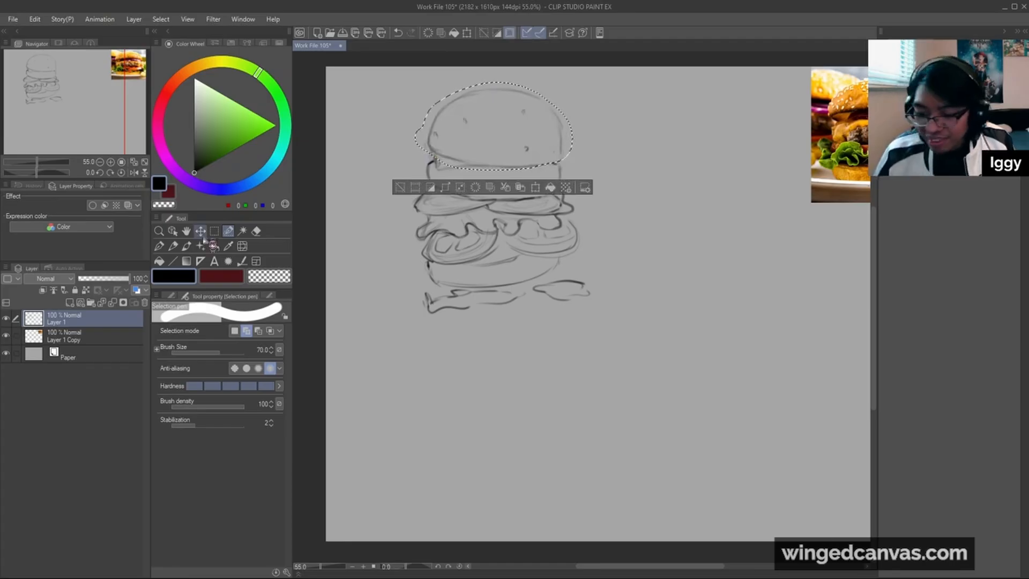
pyautogui.press('k')
pyautogui.moveTo(547, 143); pyautogui.dragTo(549, 132)
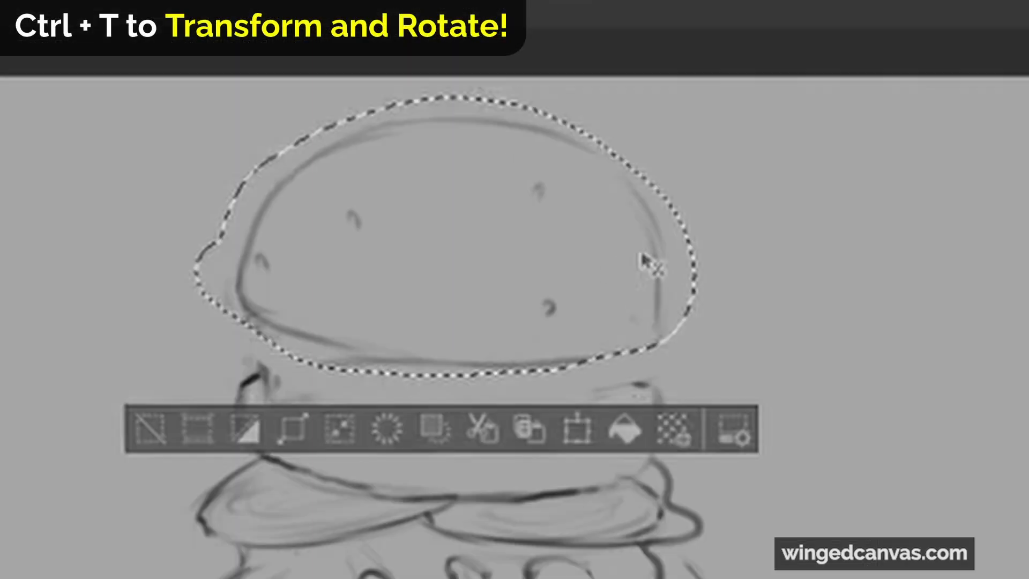
pyautogui.hotkey('ctrl', 't')
pyautogui.click(465, 183)
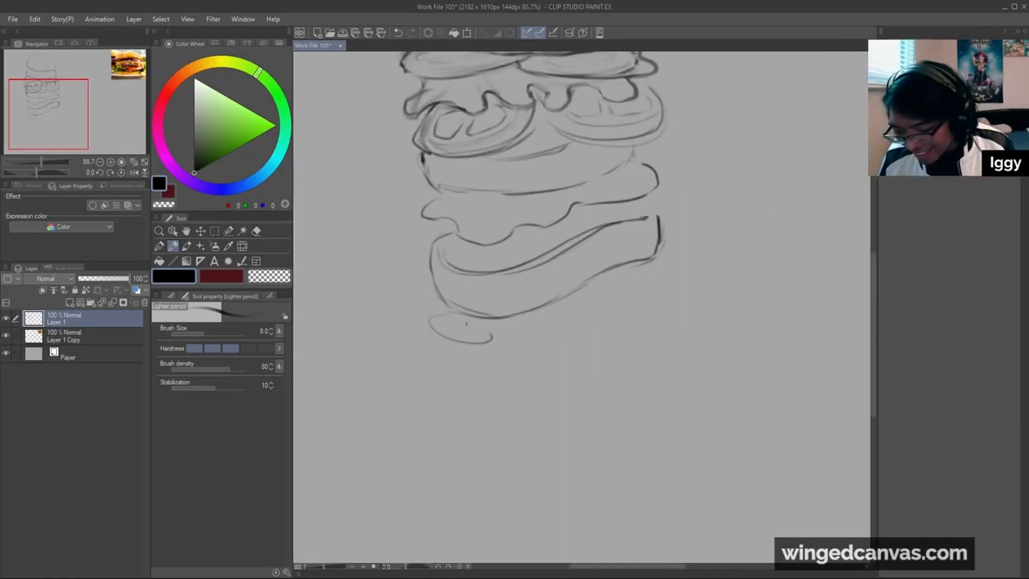
# Sketch a rounded pickle slice beneath the left end of the lower patty
pyautogui.scroll(-3, 462, 328)
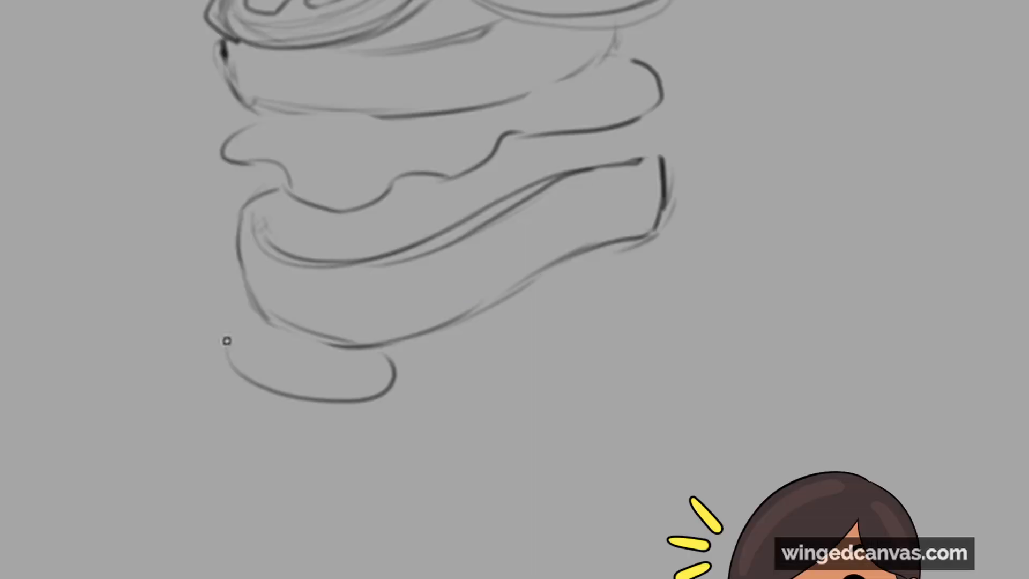
pyautogui.moveTo(226, 341)
pyautogui.mouseDown()
pyautogui.moveTo(254, 381)
pyautogui.moveTo(390, 376)
pyautogui.mouseUp()
pyautogui.hotkey('ctrl', 'z')
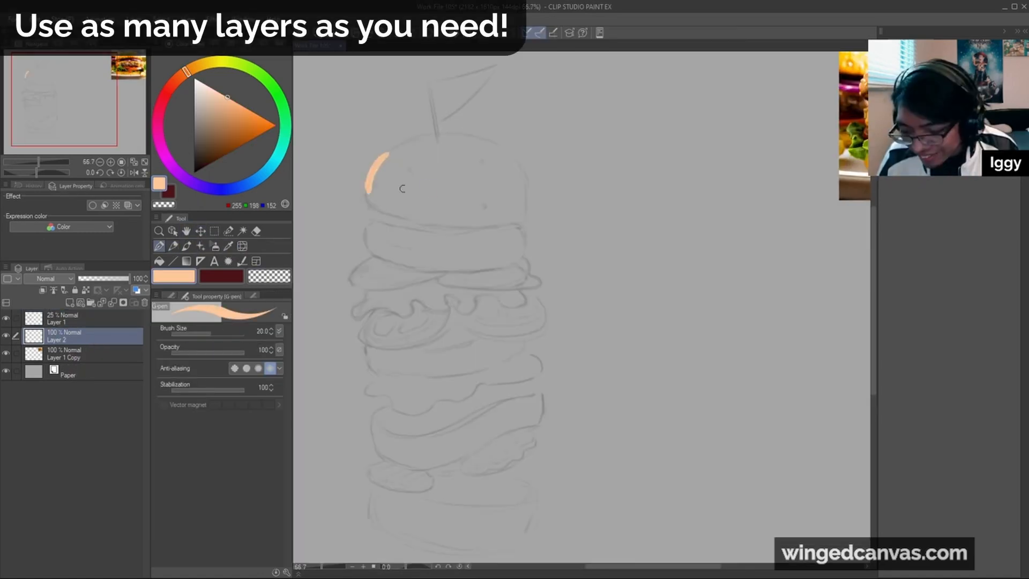
# Replace the light orange stroke with RGB 236, 187, 148, outlining and filling the top bun on Layer 2
pyautogui.hotkey('ctrl', 'z')
pyautogui.click(226, 99)
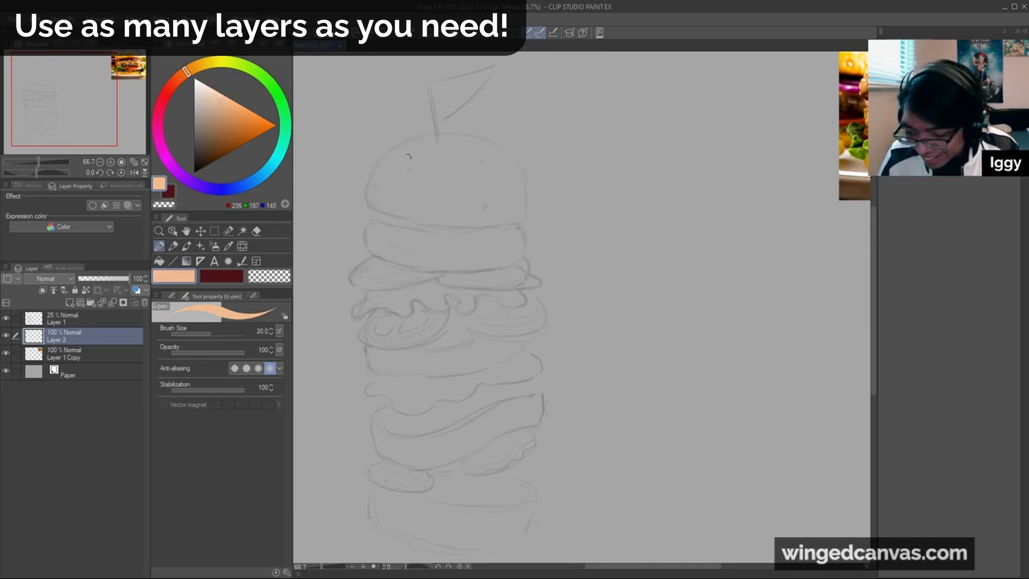
pyautogui.moveTo(369, 210); pyautogui.dragTo(371, 214)
pyautogui.press('g')
pyautogui.click(447, 179)
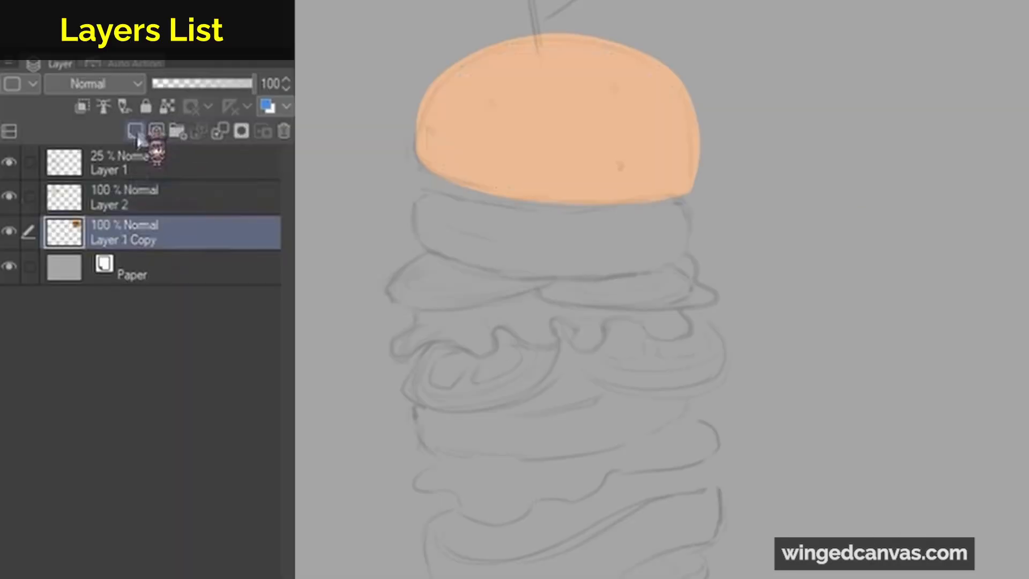
# Paint the upper patty dark brown (RGB 107, 66, 63) on a new layer, and add another layer beneath it for the onion
pyautogui.click(70, 303)
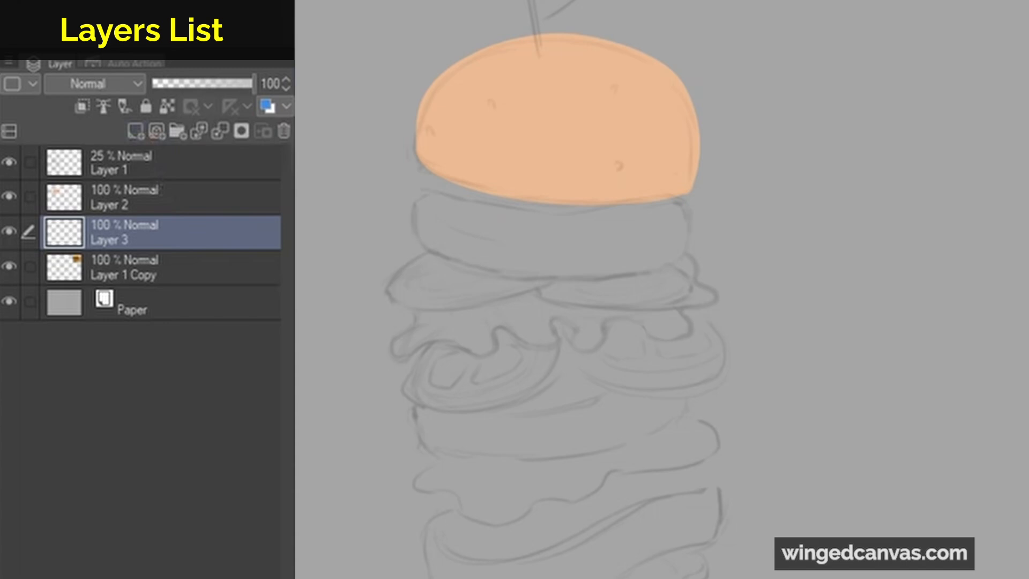
pyautogui.moveTo(527, 200)
pyautogui.mouseDown()
pyautogui.moveTo(424, 249)
pyautogui.moveTo(496, 269)
pyautogui.moveTo(654, 255)
pyautogui.mouseUp()
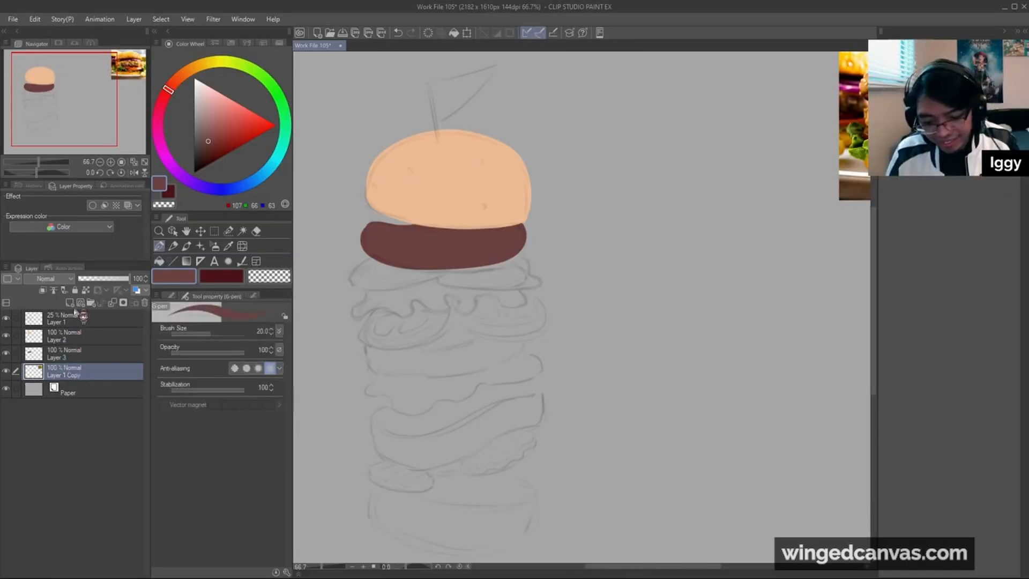
pyautogui.click(70, 302)
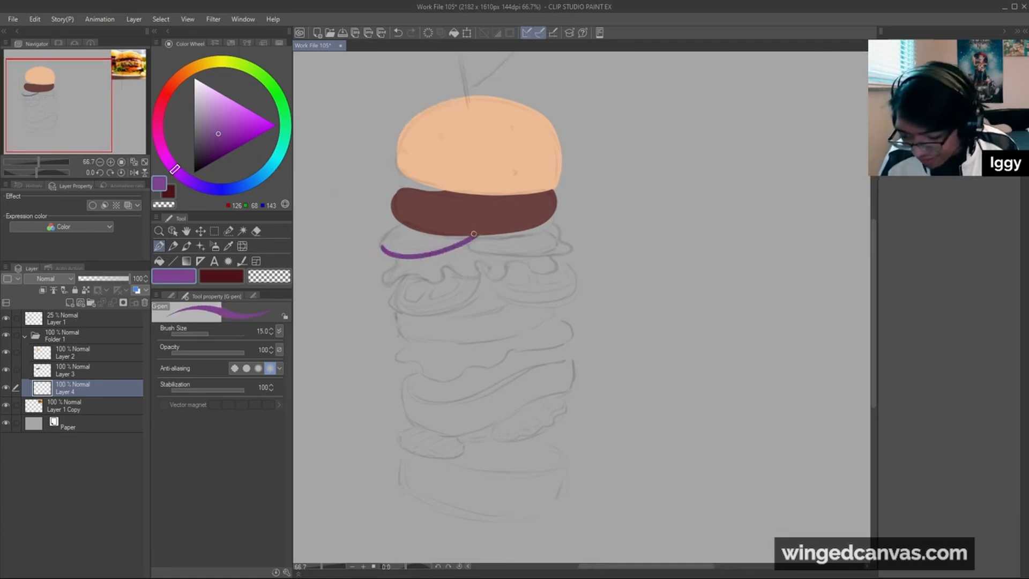
pyautogui.hotkey('ctrl', 'z')
# Examine the burger reference photo and the finished purple burger painting for their ingredient colours and layering
pyautogui.moveTo(61, 113); pyautogui.dragTo(140, 86)
pyautogui.scroll(5, 552, 176)
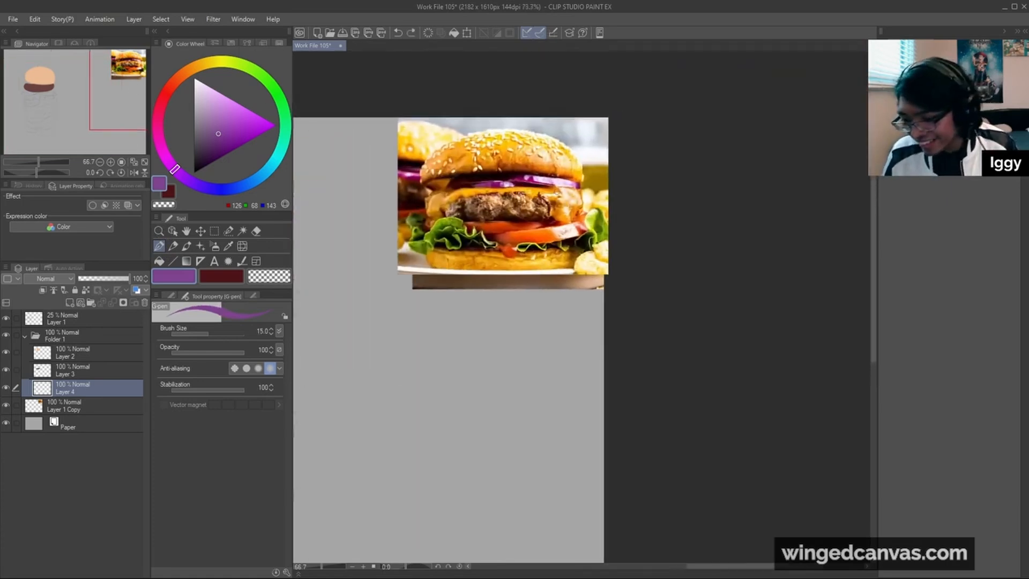
pyautogui.scroll(-4, 506, 173)
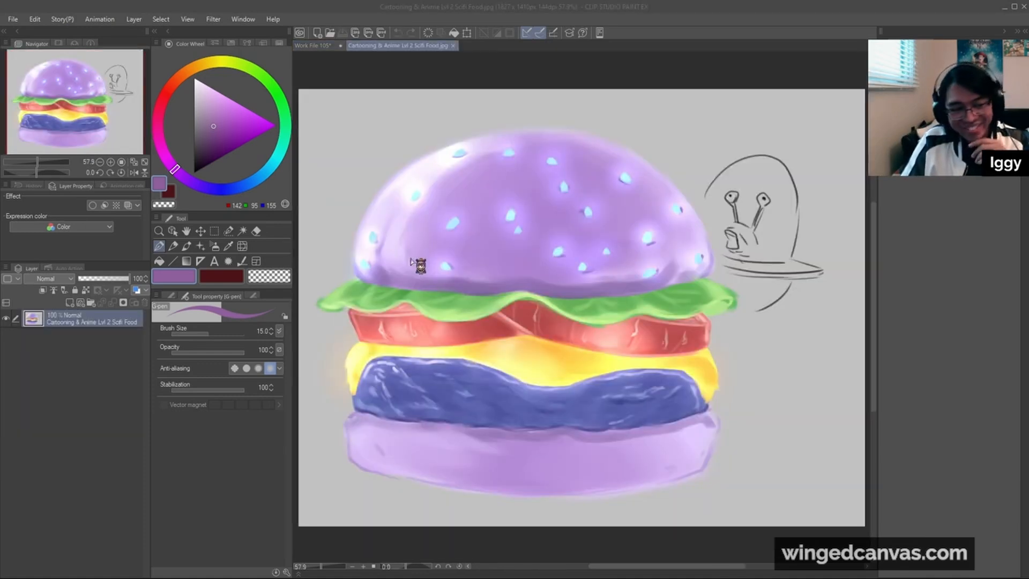
pyautogui.scroll(-2, 522, 266)
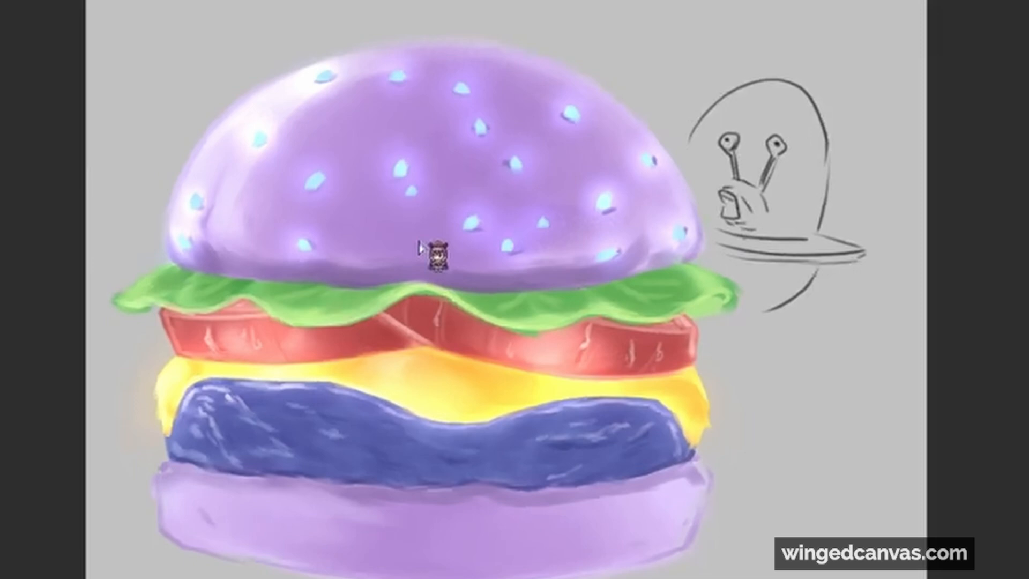
pyautogui.scroll(1, 522, 267)
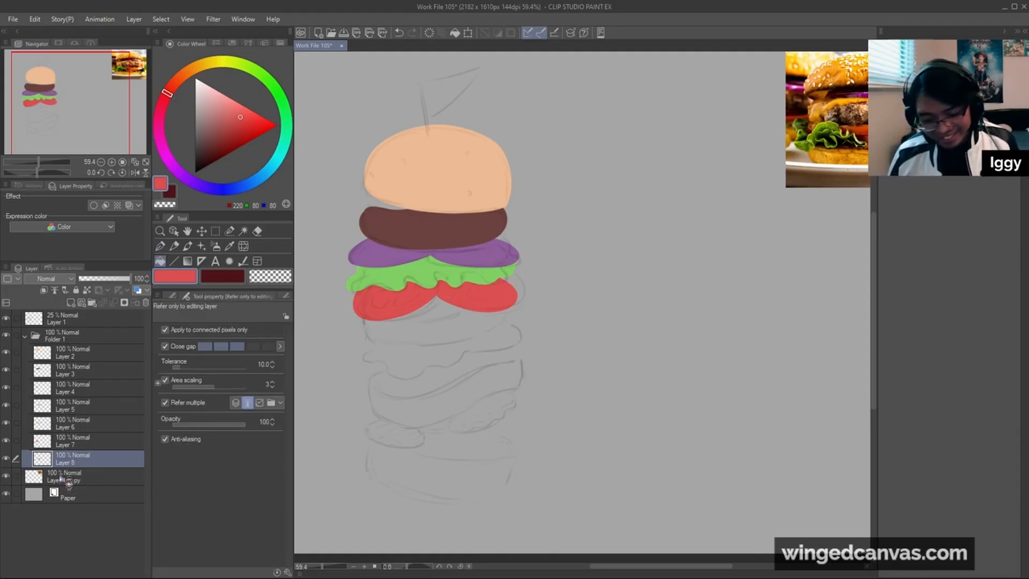
# Check Layer 7 by hiding and showing it, then select Layer 8 and extend the right tomato slice in red
pyautogui.click(31, 445)
pyautogui.click(6, 441)
pyautogui.click(6, 441)
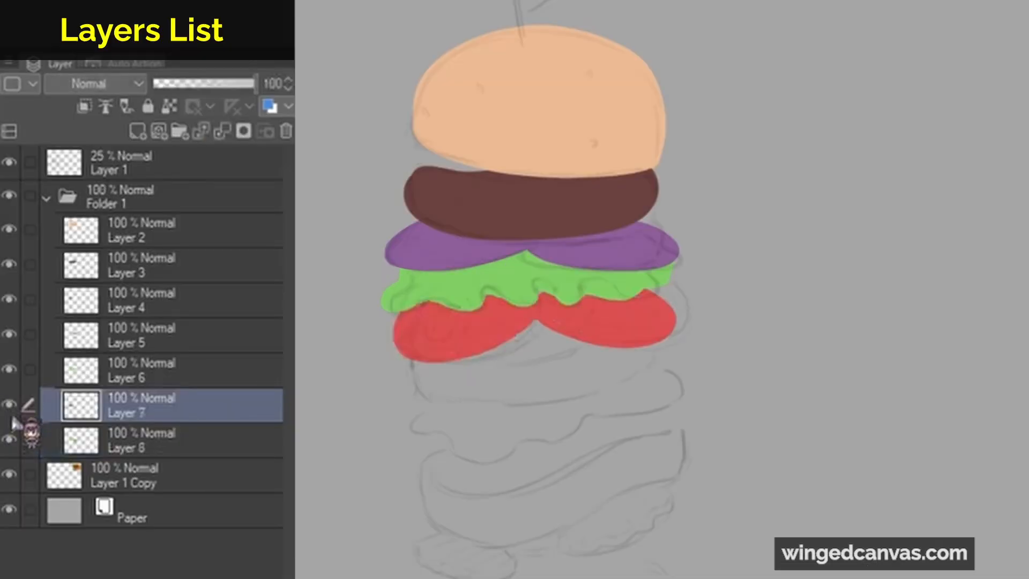
pyautogui.click(78, 441)
pyautogui.moveTo(674, 333); pyautogui.dragTo(625, 339)
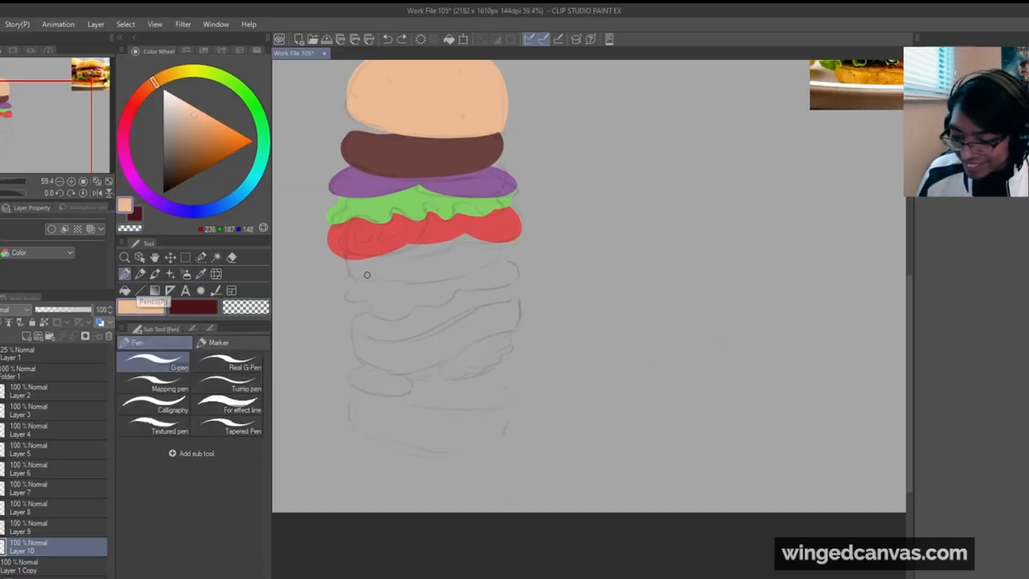
# Paint the middle bun on Layer 10 with the G-pen in RGB 236, 187, 148, and outline the bottom bun in the same colour
pyautogui.moveTo(346, 258)
pyautogui.mouseDown()
pyautogui.moveTo(351, 282)
pyautogui.moveTo(388, 287)
pyautogui.mouseUp()
pyautogui.hotkey('ctrl', 'z')
pyautogui.moveTo(346, 260)
pyautogui.mouseDown()
pyautogui.moveTo(383, 287)
pyautogui.moveTo(411, 283)
pyautogui.moveTo(477, 263)
pyautogui.moveTo(494, 244)
pyautogui.moveTo(373, 284)
pyautogui.moveTo(466, 275)
pyautogui.mouseUp()
pyautogui.hotkey('ctrl', 'z')
pyautogui.moveTo(311, 321)
pyautogui.mouseDown()
pyautogui.moveTo(317, 350)
pyautogui.moveTo(396, 369)
pyautogui.mouseUp()
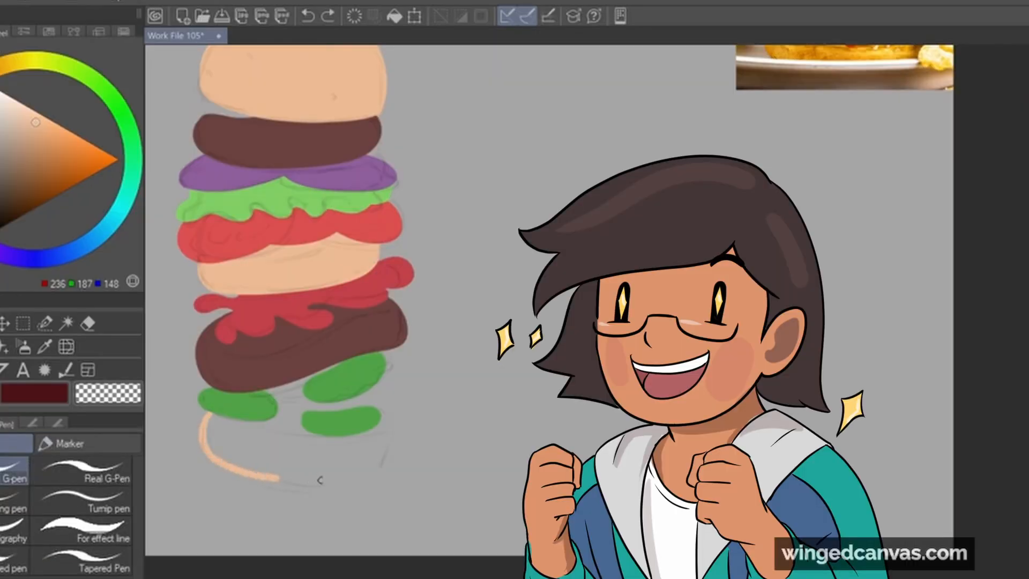
pyautogui.moveTo(320, 479)
pyautogui.mouseDown()
pyautogui.moveTo(386, 459)
pyautogui.moveTo(335, 407)
pyautogui.mouseUp()
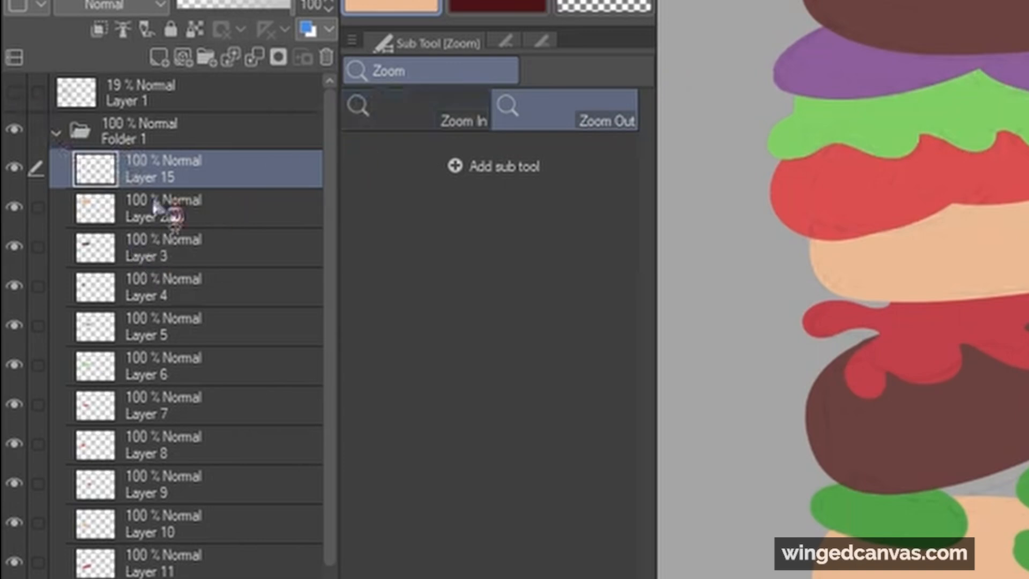
# Clip Layer 15 to the top bun's layer and shade the bun's lower edge with the Soft airbrush in RGB 213, 126, 84
pyautogui.click(102, 30)
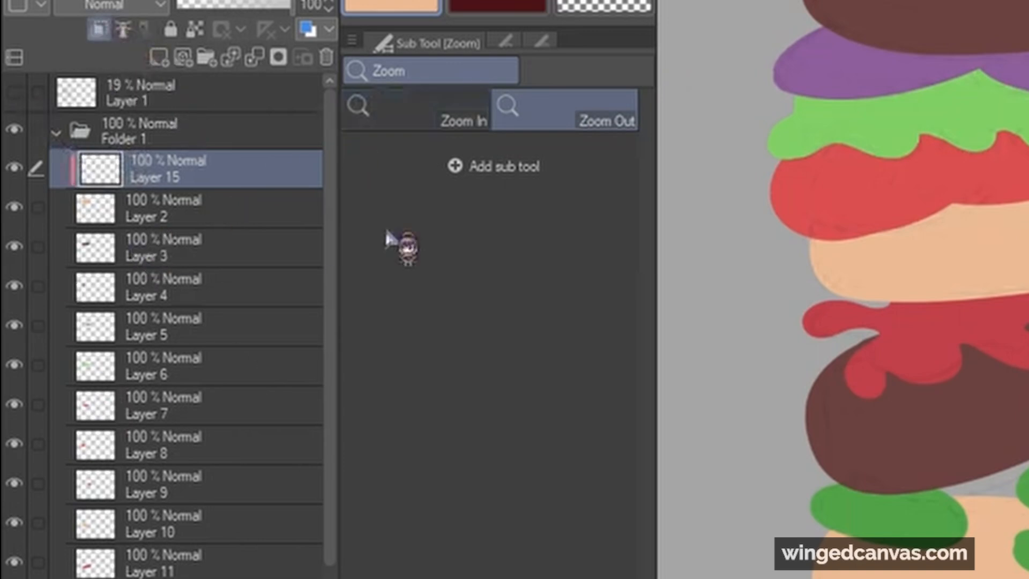
pyautogui.press('b')
pyautogui.press('b')
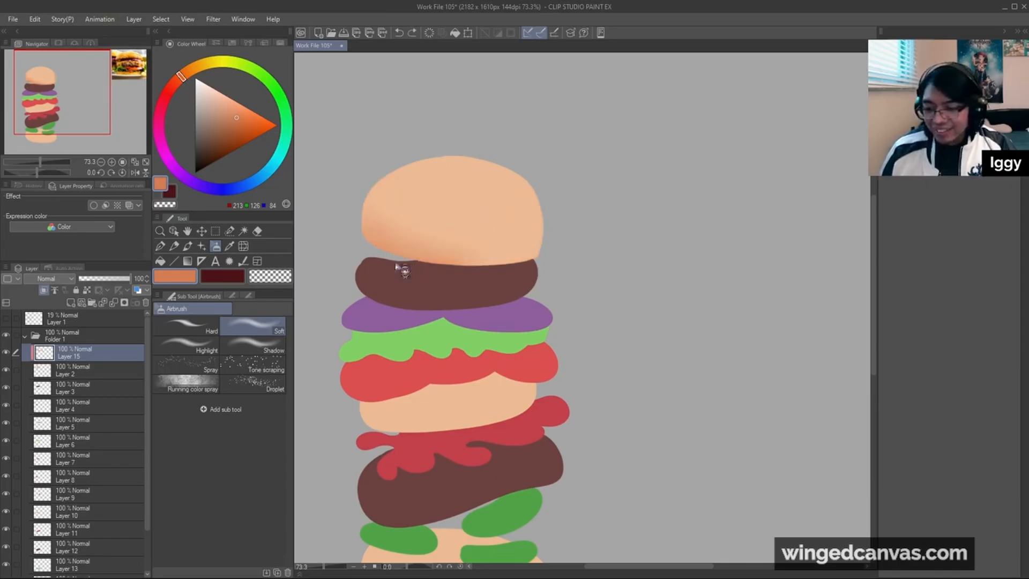
pyautogui.moveTo(360, 231)
pyautogui.mouseDown()
pyautogui.moveTo(534, 254)
pyautogui.moveTo(371, 238)
pyautogui.moveTo(564, 265)
pyautogui.moveTo(369, 236)
pyautogui.moveTo(577, 276)
pyautogui.moveTo(360, 242)
pyautogui.moveTo(489, 251)
pyautogui.moveTo(546, 210)
pyautogui.mouseUp()
pyautogui.hotkey('ctrl', 'z')
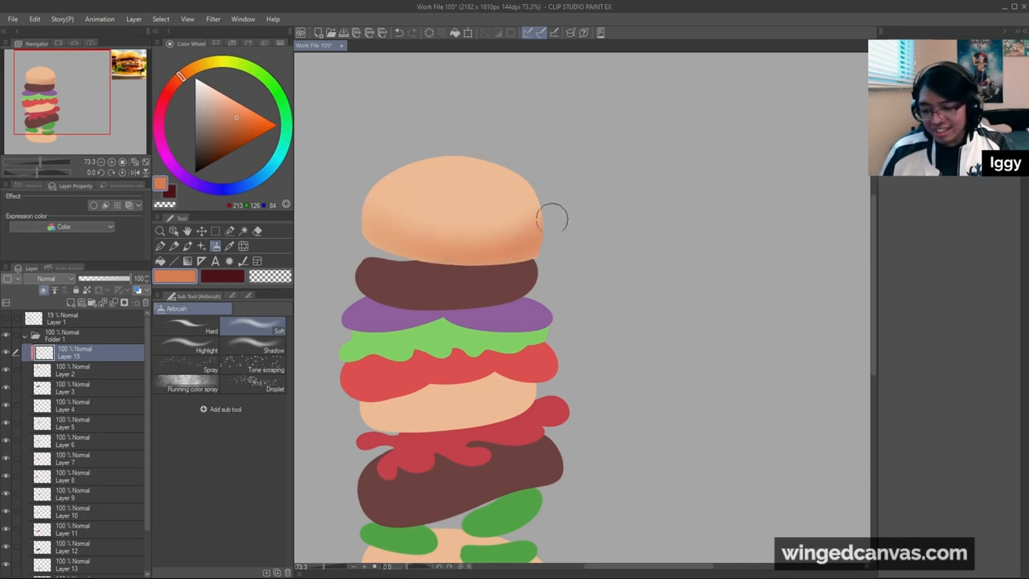
# Set Layer 16 to Multiply and shade the upper patty with the Soft airbrush in dark brown (RGB 66, 29, 26)
pyautogui.click(48, 278)
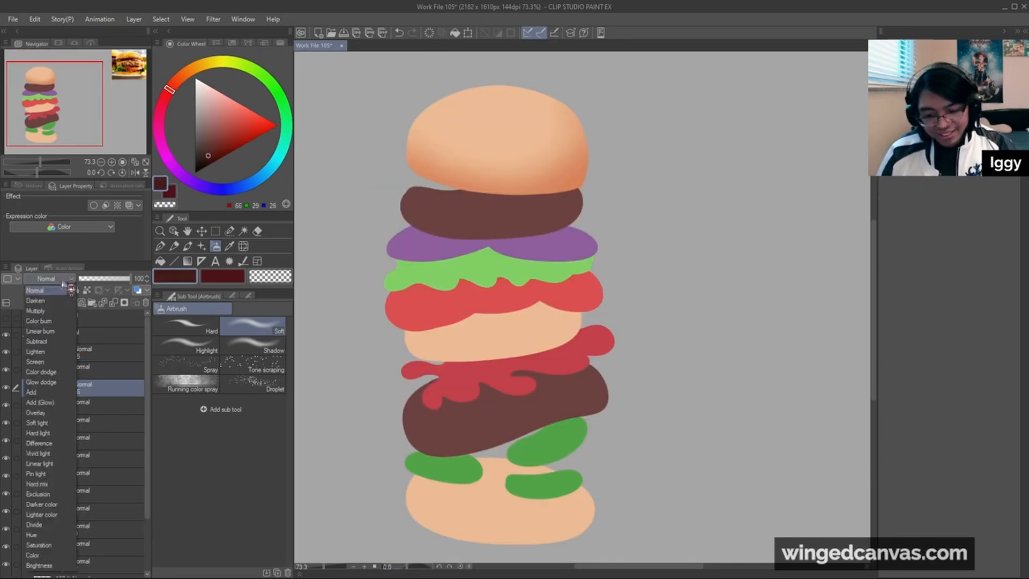
pyautogui.click(48, 311)
pyautogui.moveTo(413, 202); pyautogui.dragTo(516, 197)
pyautogui.moveTo(486, 246); pyautogui.dragTo(460, 234)
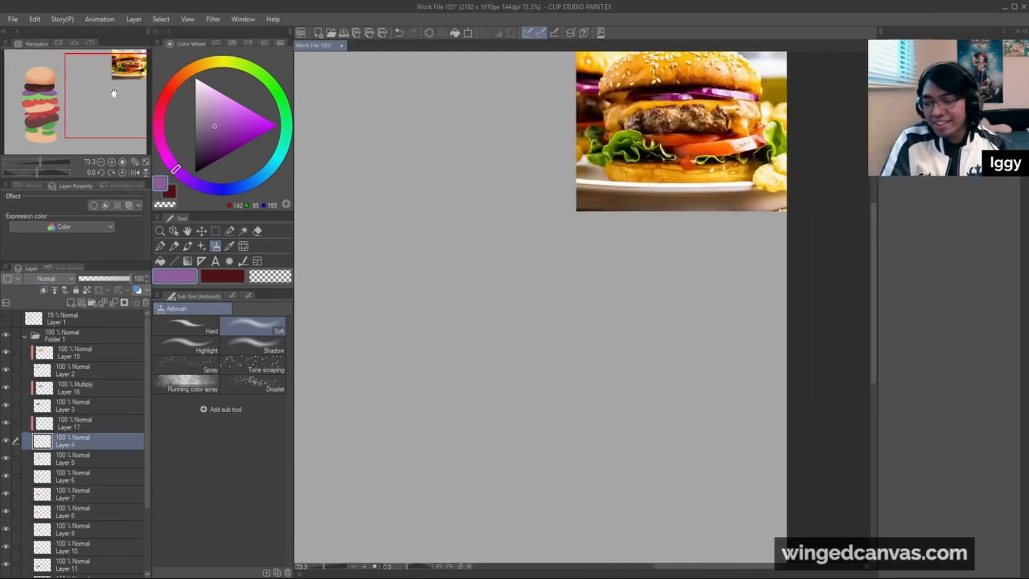
# Shade the onion slices in purple and the lettuce folds in green with the Soft airbrush on clipped layers
pyautogui.moveTo(103, 91); pyautogui.dragTo(57, 98)
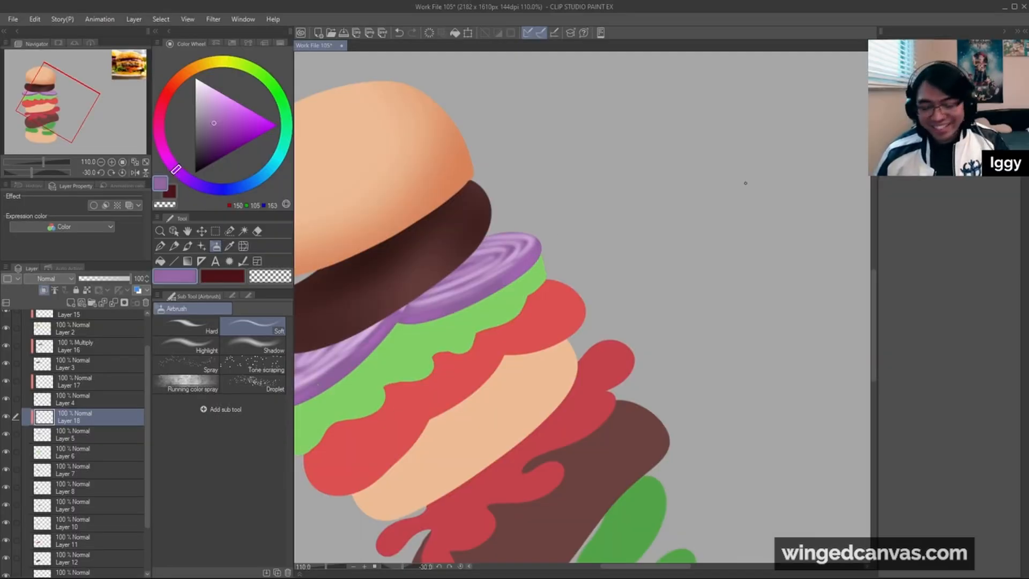
pyautogui.press('^')
pyautogui.press('^')
pyautogui.press('^')
pyautogui.press('^')
pyautogui.press('^')
pyautogui.press('-')
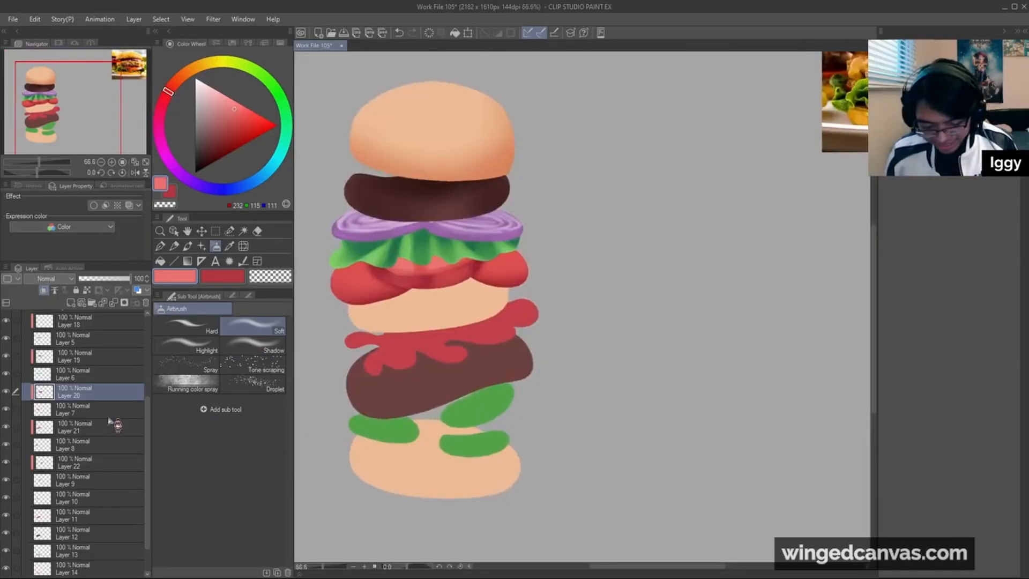
# Select Layer 21 and shade the left tomato slice with the Soft airbrush, forming its segments in red (RGB 183, 58, 67)
pyautogui.click(103, 430)
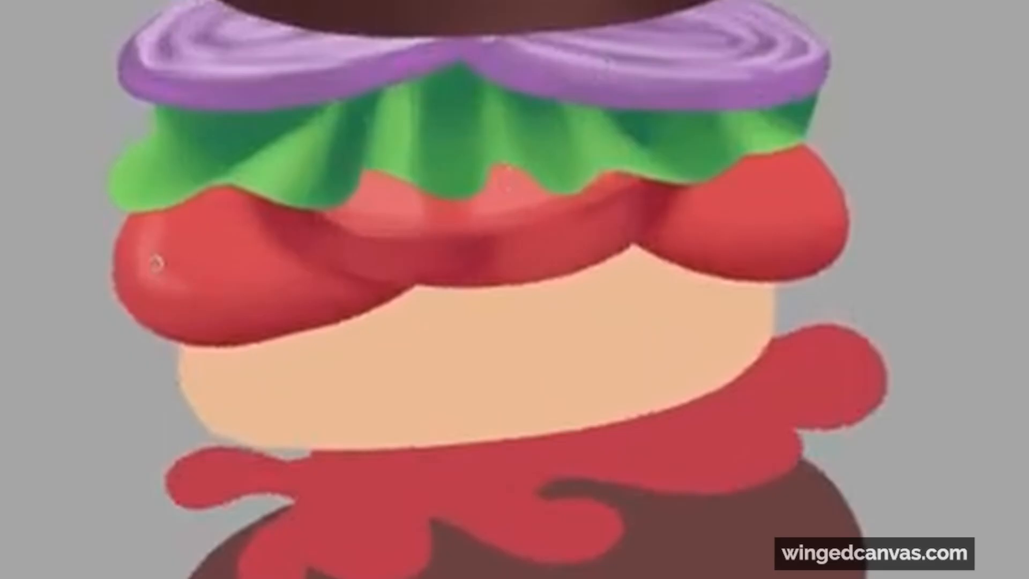
pyautogui.moveTo(156, 264); pyautogui.dragTo(222, 297)
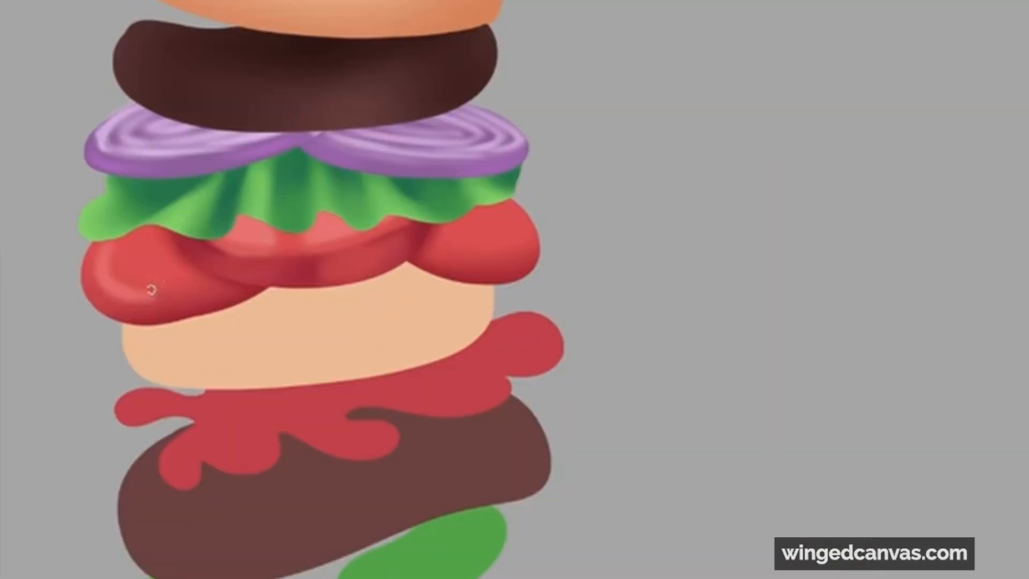
pyautogui.moveTo(150, 290); pyautogui.dragTo(170, 259)
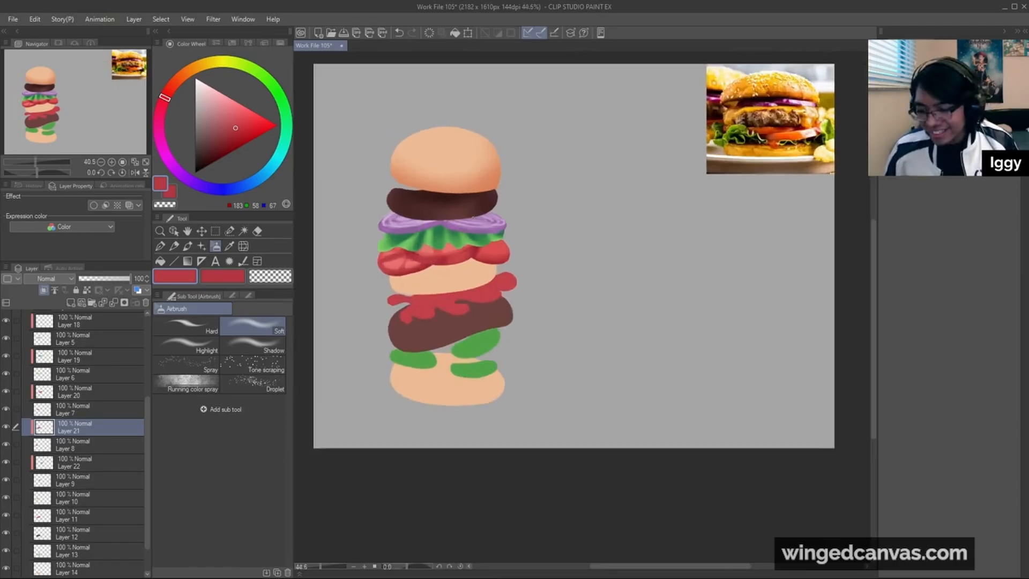
pyautogui.scroll(5, 458, 224)
pyautogui.moveTo(365, 270); pyautogui.dragTo(441, 245)
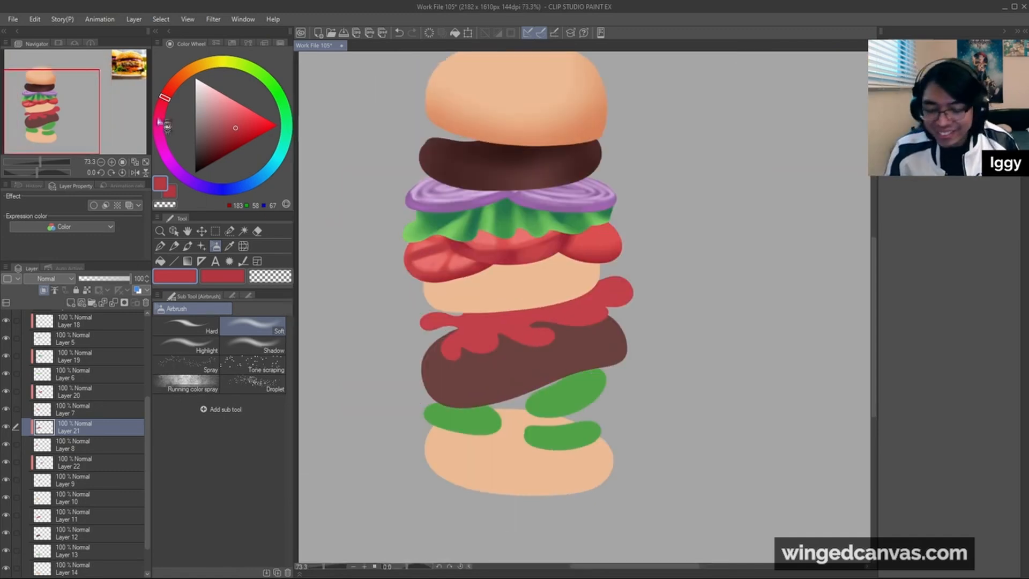
# Sample reds from the left tomato slice and paint segment details on the tomato slices with the Soft airbrush
pyautogui.keyDown('alt'); pyautogui.click(439, 237); pyautogui.keyUp('alt')
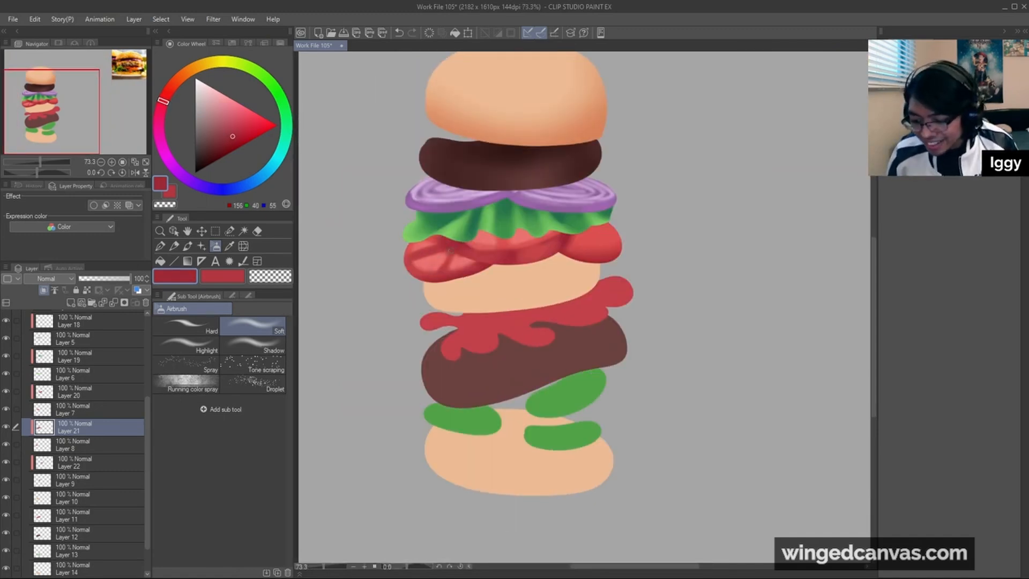
pyautogui.keyDown('alt'); pyautogui.click(448, 271); pyautogui.keyUp('alt')
pyautogui.keyDown('alt'); pyautogui.click(453, 263); pyautogui.keyUp('alt')
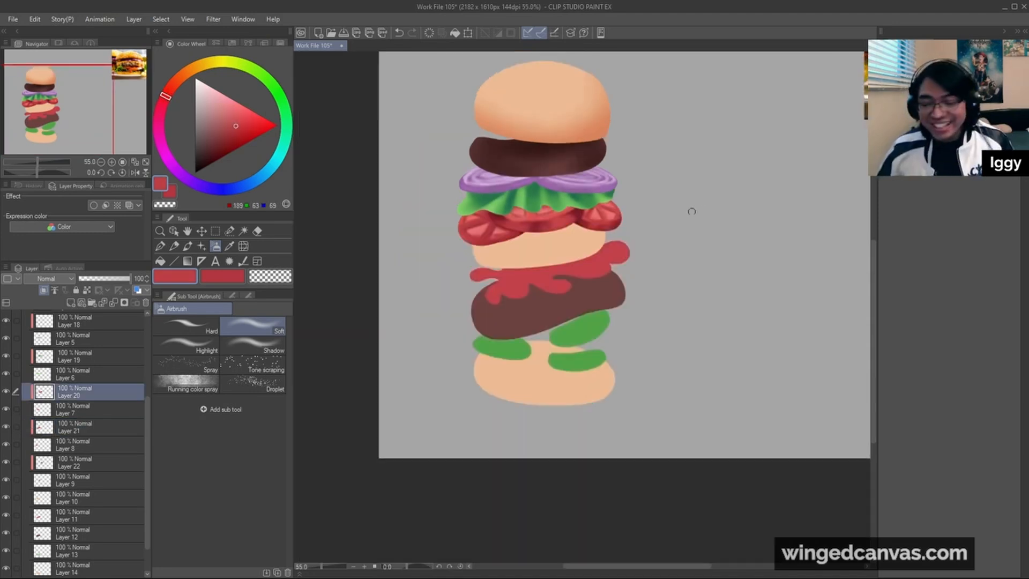
# Examine the tomato and lettuce shading close up, and compare it with the whole burger at a reduced zoom
pyautogui.scroll(2, 719, 205)
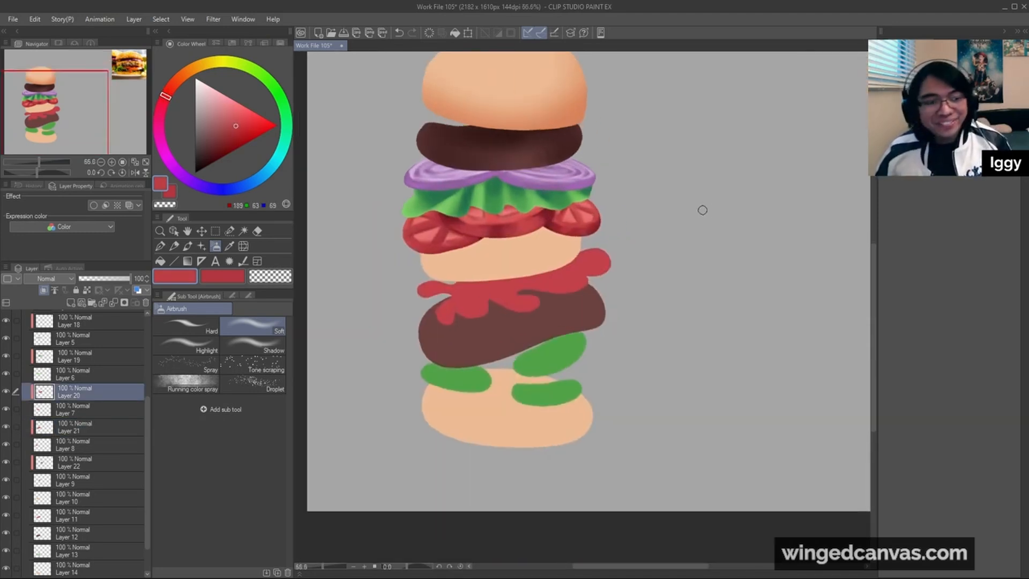
pyautogui.scroll(4, 552, 214)
pyautogui.scroll(4, 551, 213)
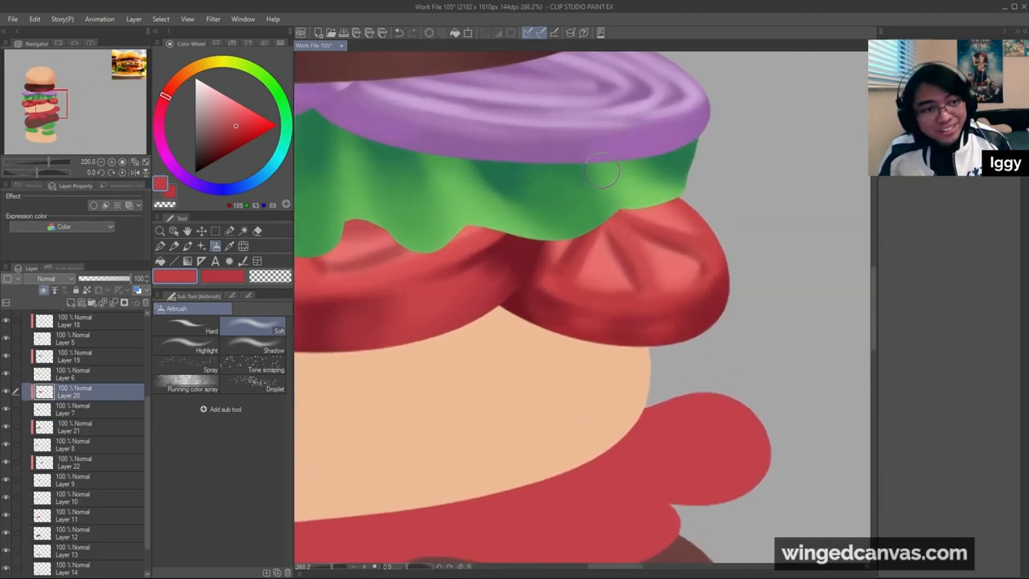
pyautogui.hotkey('alt', 'space')
pyautogui.moveTo(541, 269); pyautogui.dragTo(458, 256)
pyautogui.scroll(4, 477, 287)
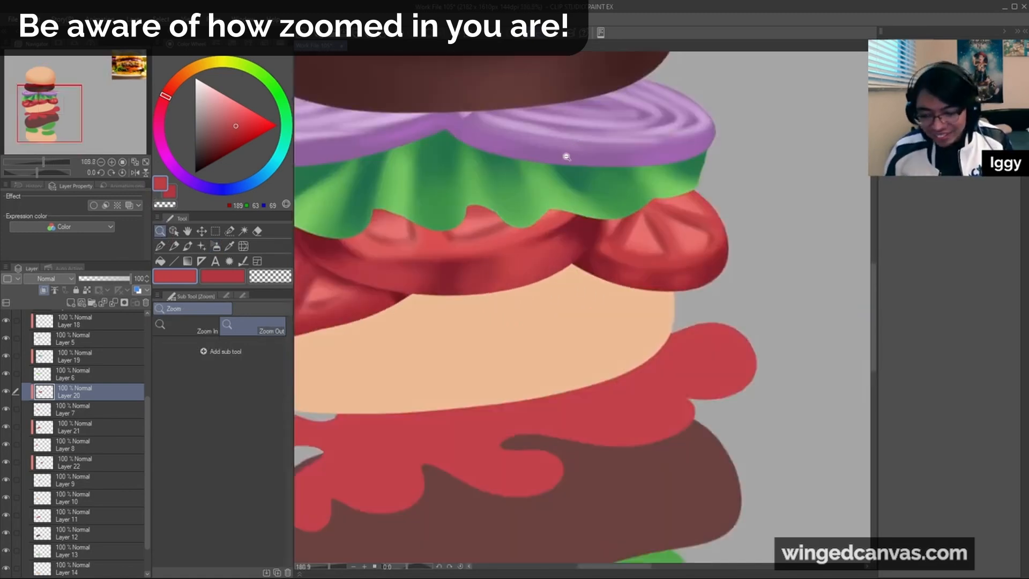
pyautogui.click(187, 246)
pyautogui.keyDown('alt'); pyautogui.click(420, 246); pyautogui.keyUp('alt')
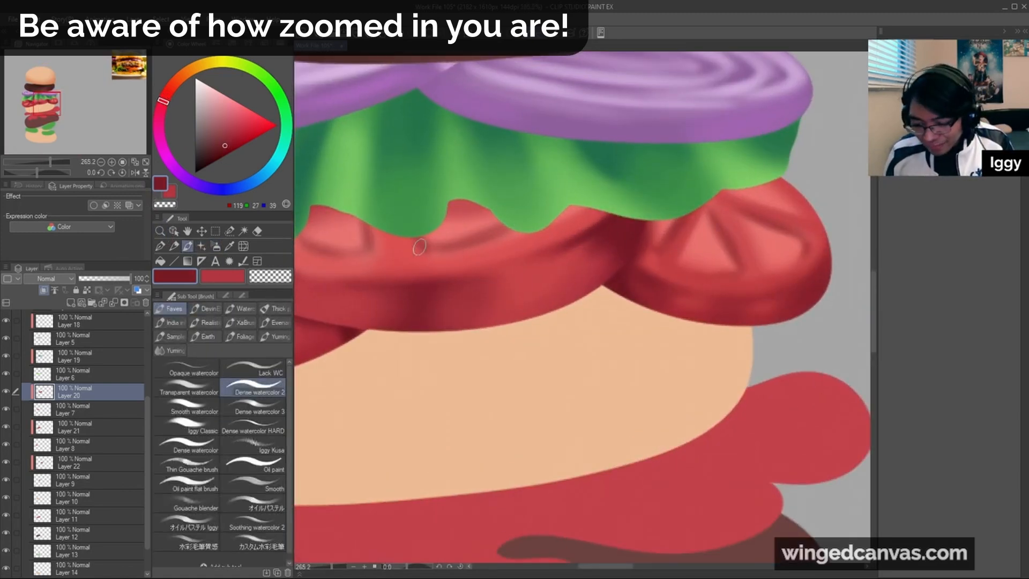
pyautogui.scroll(-5, 540, 180)
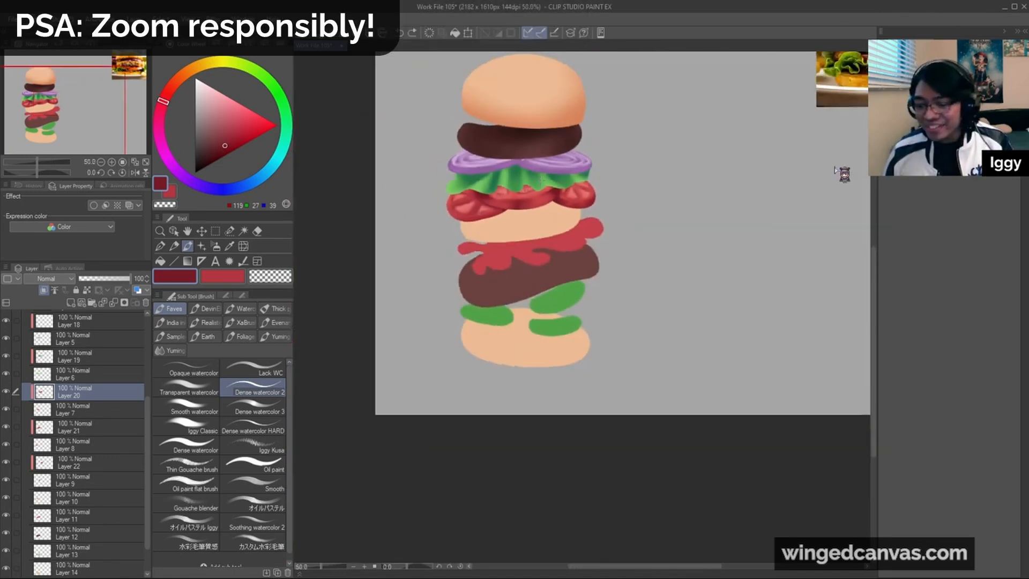
pyautogui.scroll(1, 827, 177)
pyautogui.moveTo(523, 282); pyautogui.dragTo(536, 343)
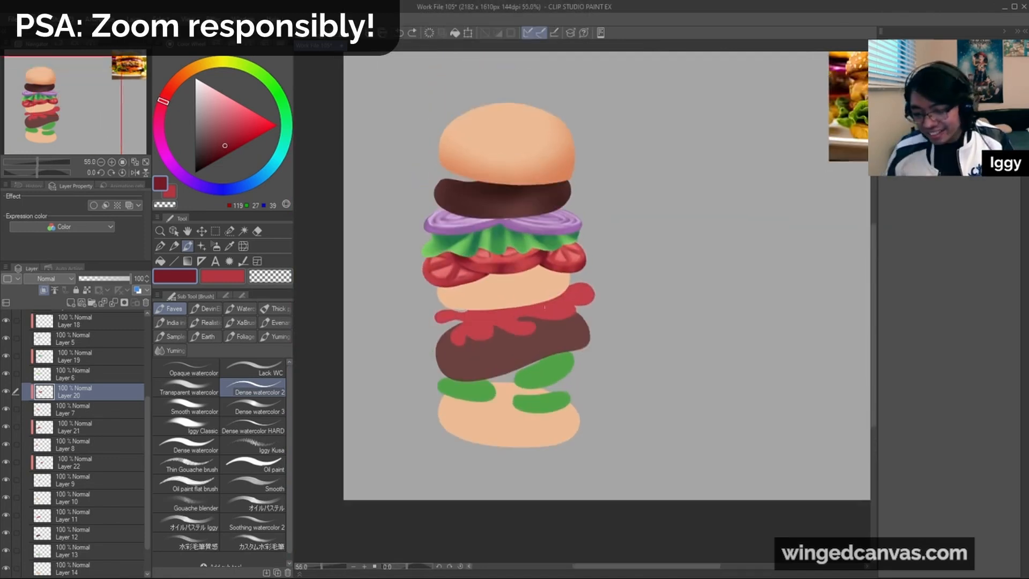
# Sample orange (RGB 216, 134, 92) from the top bun, select the middle bun's layer and shade that bun
pyautogui.scroll(2, 536, 343)
pyautogui.keyDown('alt'); pyautogui.click(575, 140); pyautogui.keyUp('alt')
pyautogui.press('o')
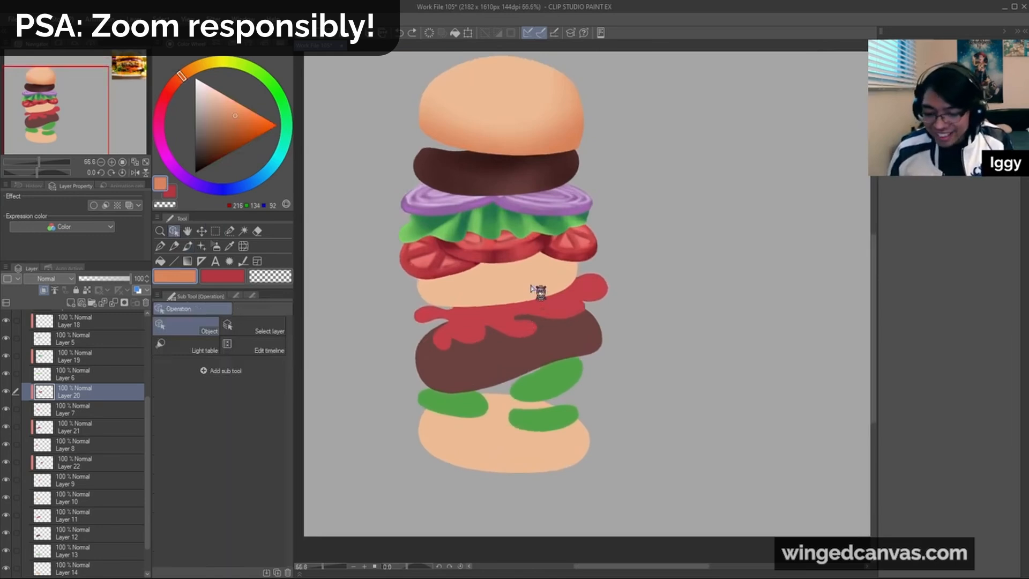
pyautogui.click(539, 291)
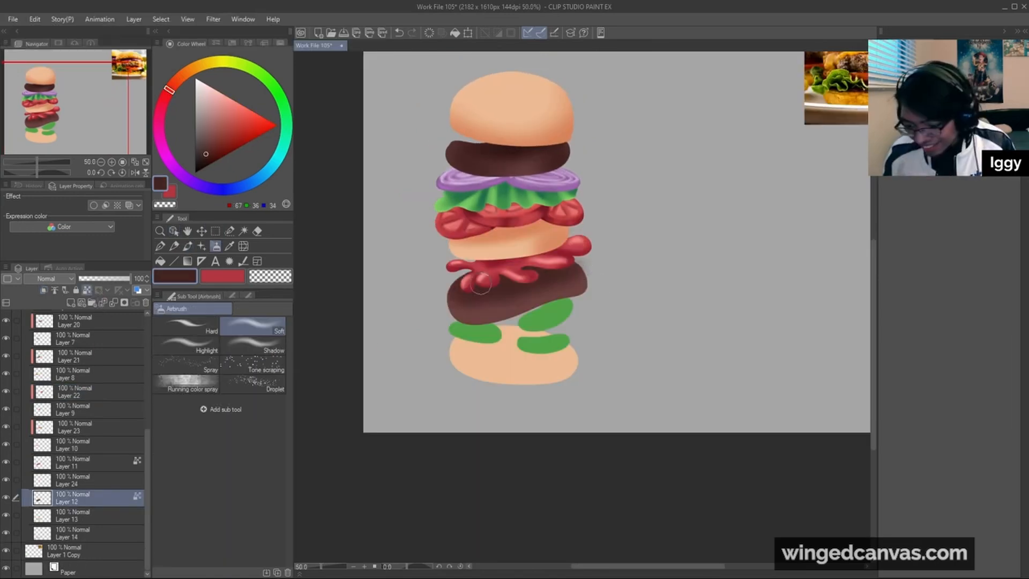
# Shade the lower patty, pickles and bottom bun with the Soft airbrush on their transparency-locked layers, using RGB 219, 143, 102 for the bun
pyautogui.moveTo(596, 286); pyautogui.dragTo(578, 285)
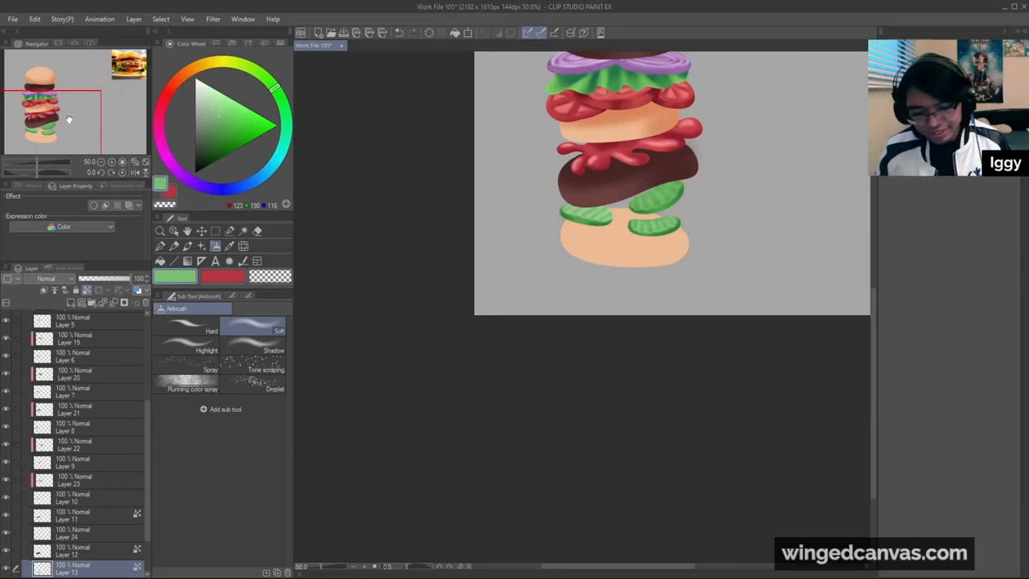
pyautogui.moveTo(69, 120); pyautogui.dragTo(80, 104)
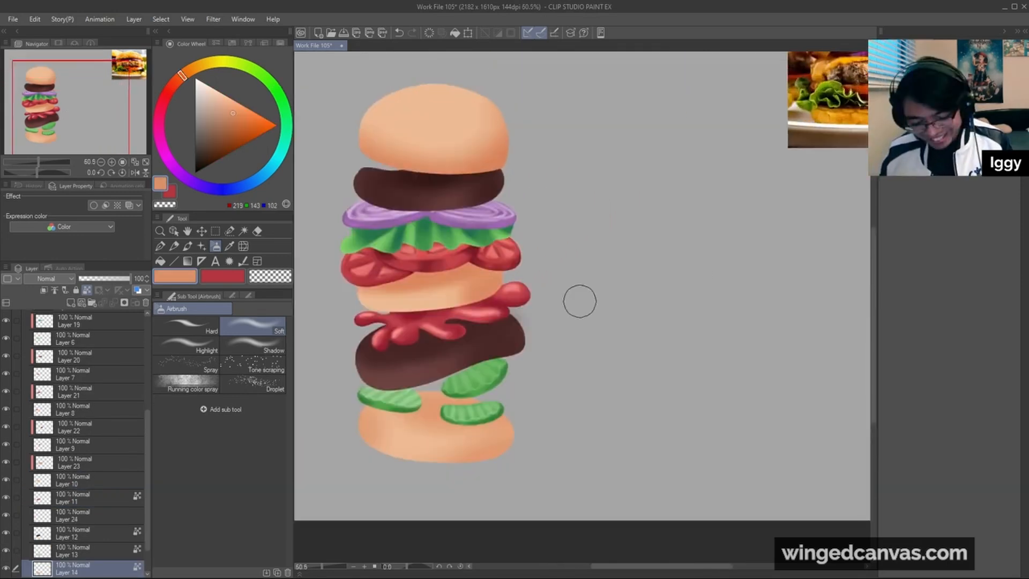
pyautogui.scroll(1, 566, 363)
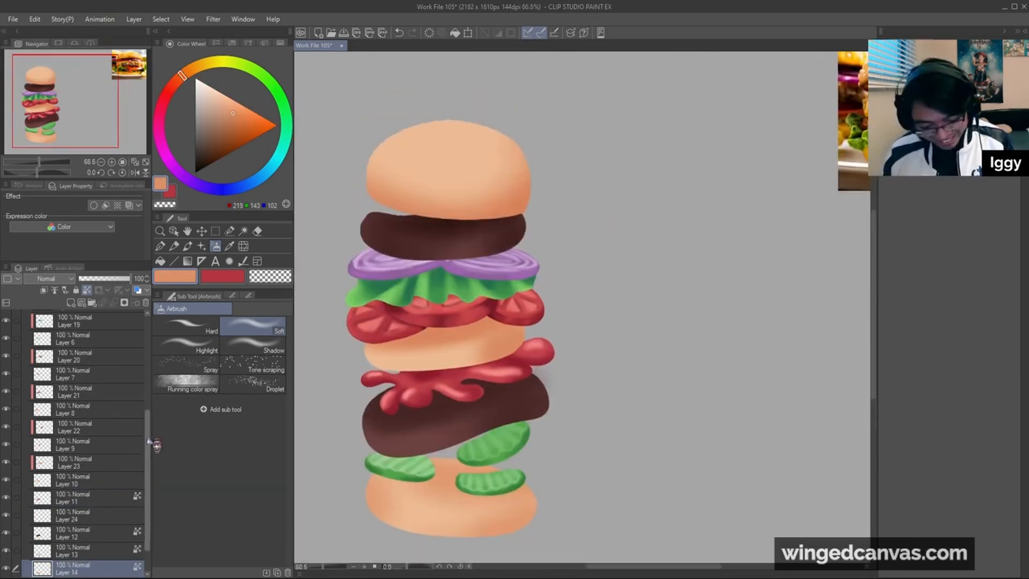
# Unlock transparent pixels on the layers from Layer 11 down to Layer 14, and merge clipped Layer 23 into Layer 10
pyautogui.scroll(-2, 86, 440)
pyautogui.keyDown('shift'); pyautogui.click(135, 461); pyautogui.keyUp('shift')
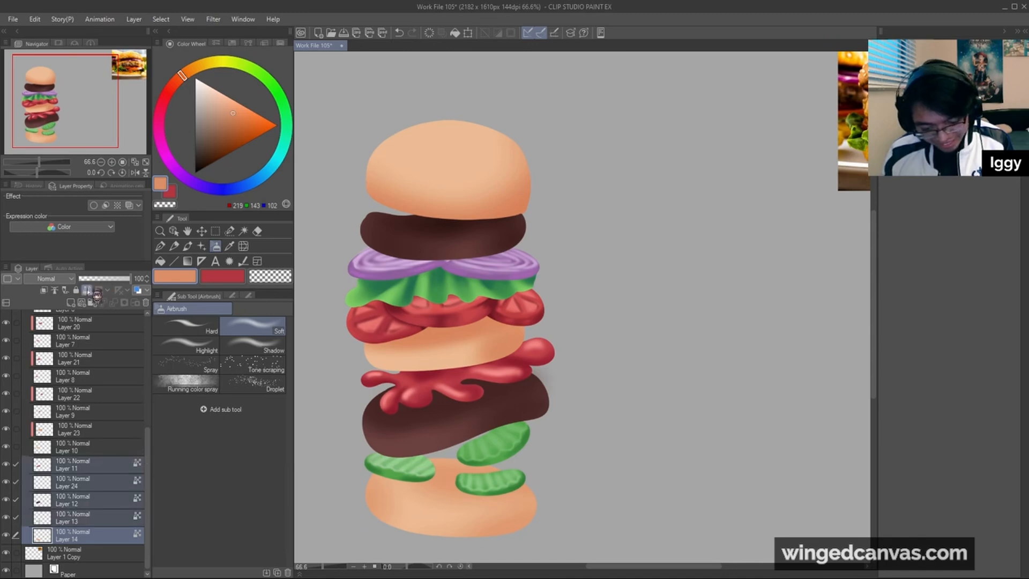
pyautogui.rightClick(107, 443)
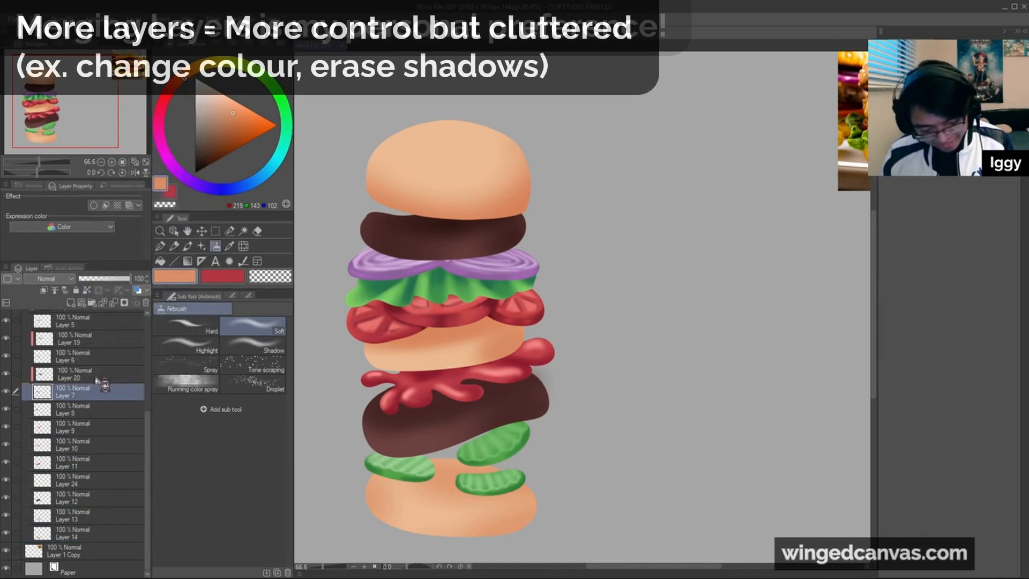
# Merge the clipped shading Layers 20, 19 and 18 into their base Layers 7, 6 and 5
pyautogui.rightClick(89, 391)
pyautogui.press('Escape')
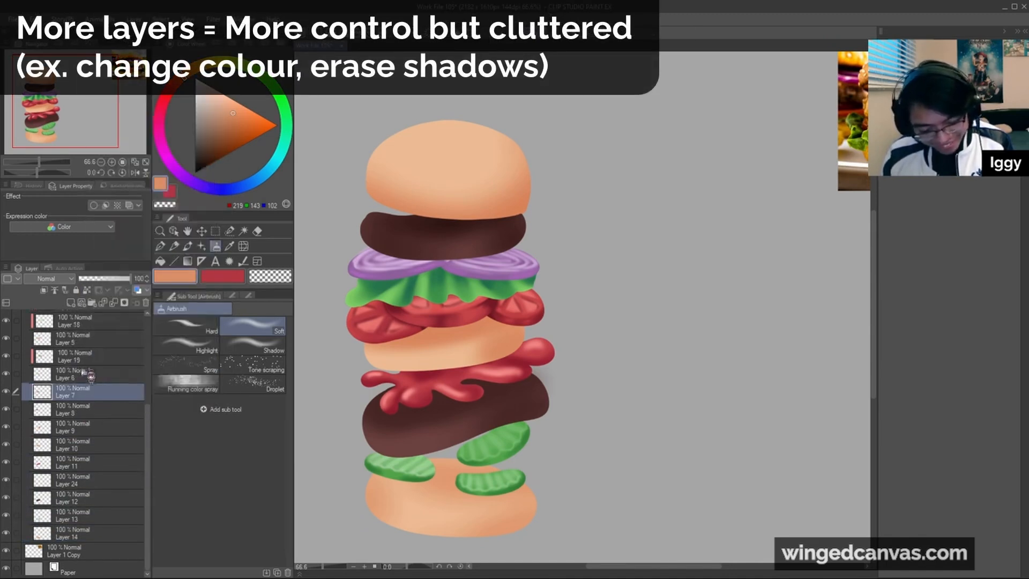
pyautogui.click(90, 375)
pyautogui.rightClick(90, 375)
pyautogui.click(81, 356)
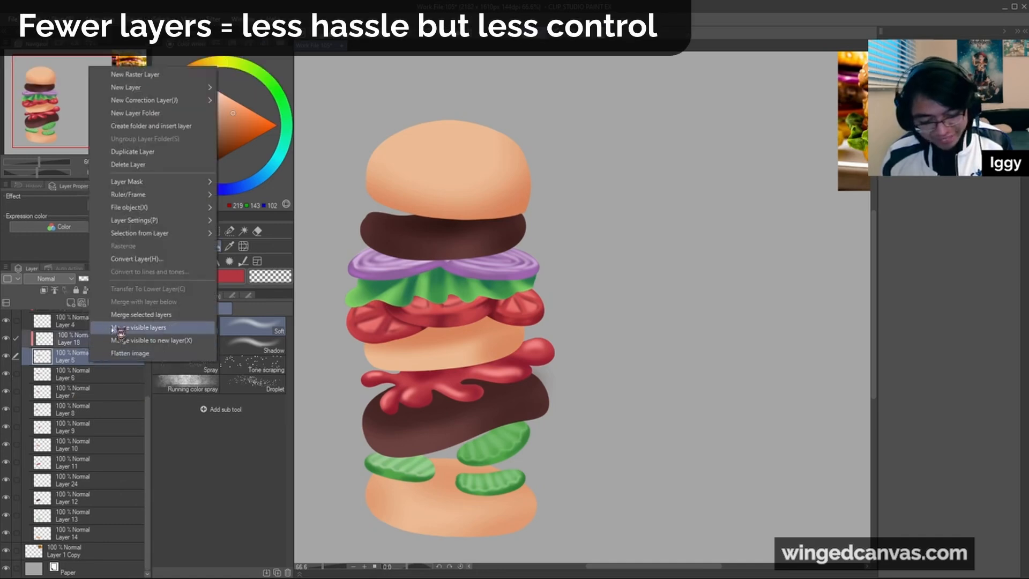
pyautogui.press('Escape')
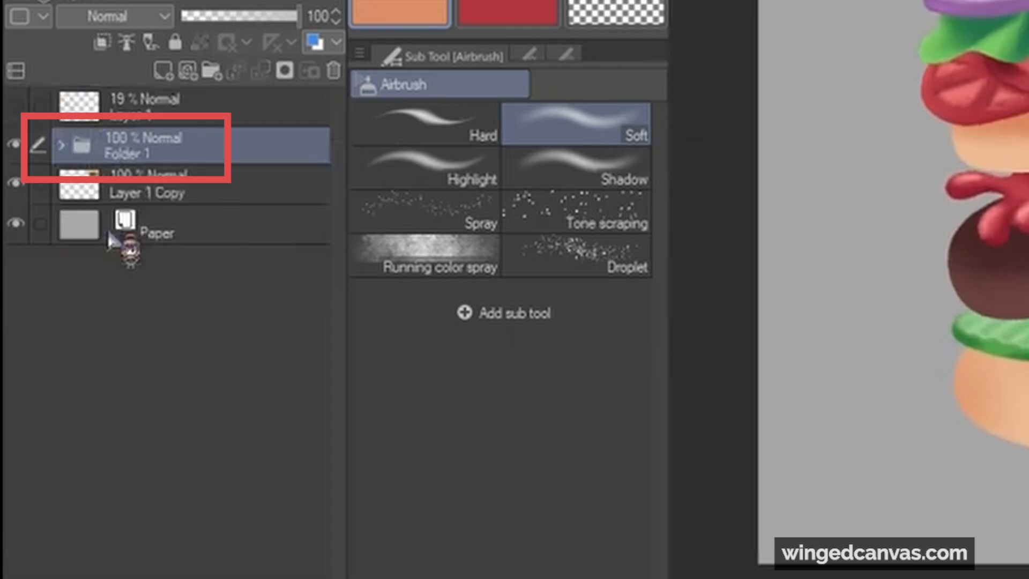
# Add a new layer above Folder 1, clip it to the folder and set its blending mode to Multiply
pyautogui.click(163, 71)
pyautogui.click(102, 42)
pyautogui.click(134, 16)
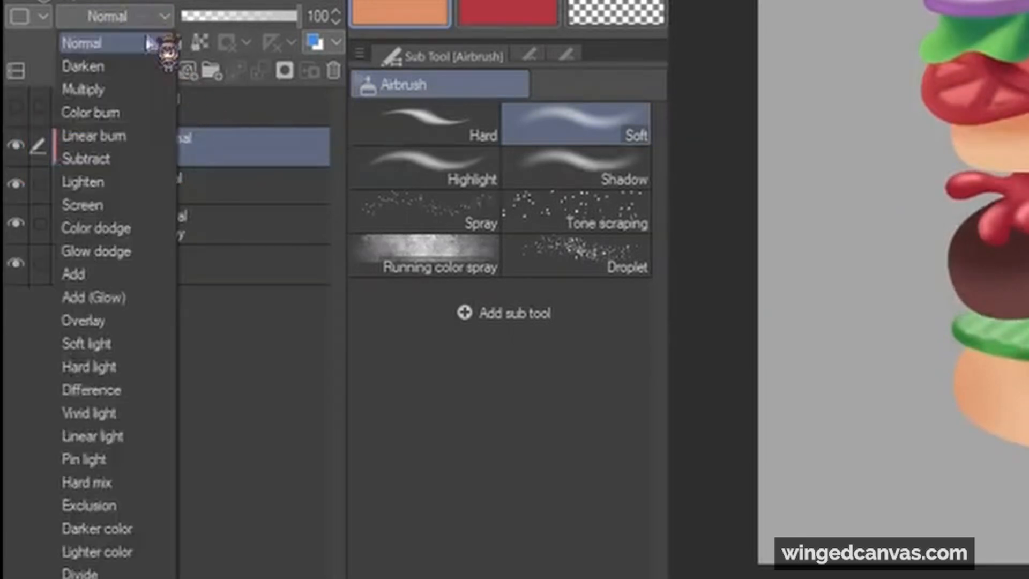
pyautogui.click(156, 92)
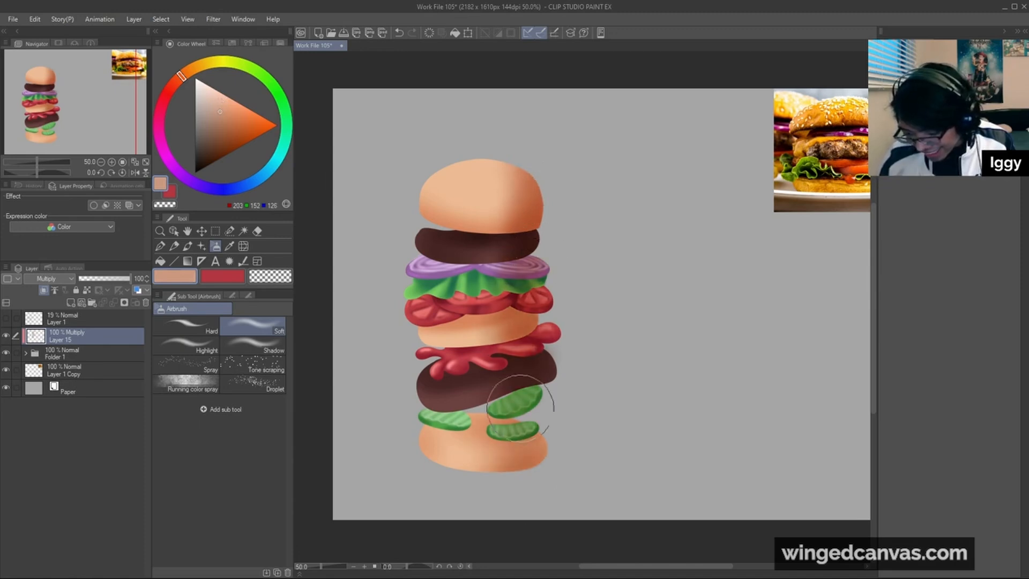
# Shade the side of the burger away from the light on the Multiply layer with the Soft airbrush in RGB 203, 152, 126
pyautogui.moveTo(529, 460)
pyautogui.mouseDown()
pyautogui.moveTo(497, 451)
pyautogui.moveTo(521, 448)
pyautogui.mouseUp()
pyautogui.hotkey('ctrl', 'z')
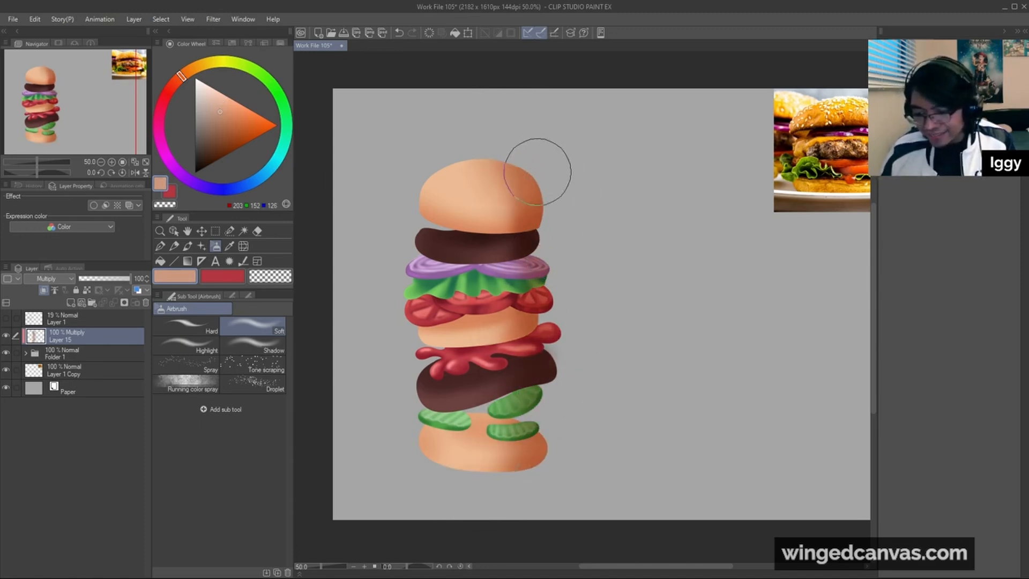
pyautogui.moveTo(494, 272); pyautogui.dragTo(557, 230)
pyautogui.moveTo(557, 230); pyautogui.dragTo(766, 230)
# Select the middle bun's Layer 10, check it by hiding and showing it, and add a clipped Multiply layer above it
pyautogui.keyDown('ctrl'); pyautogui.keyDown('shift'); pyautogui.click(526, 306); pyautogui.keyUp('shift'); pyautogui.keyUp('ctrl')
pyautogui.click(7, 511)
pyautogui.click(7, 511)
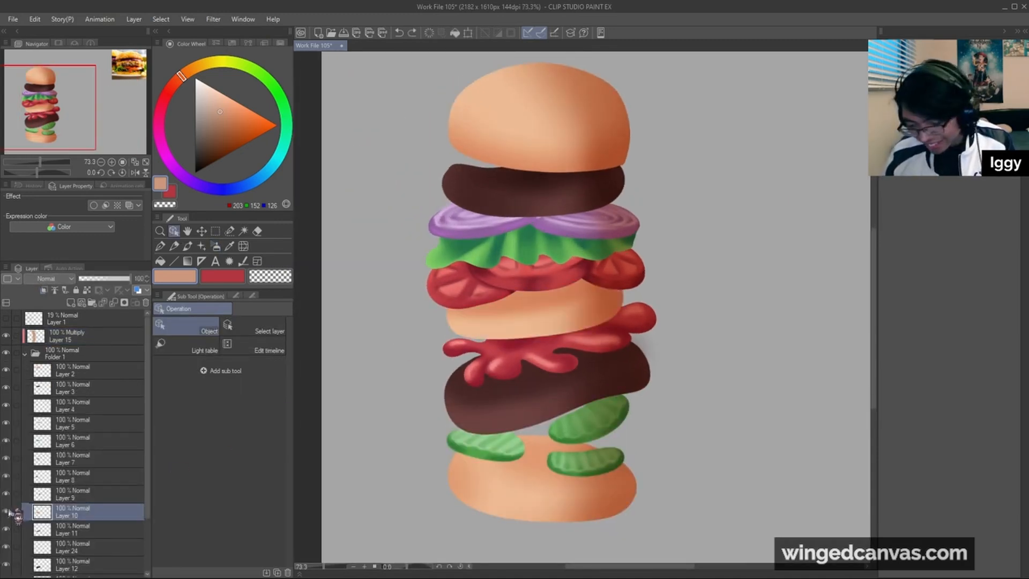
pyautogui.scroll(2, 589, 393)
pyautogui.click(72, 303)
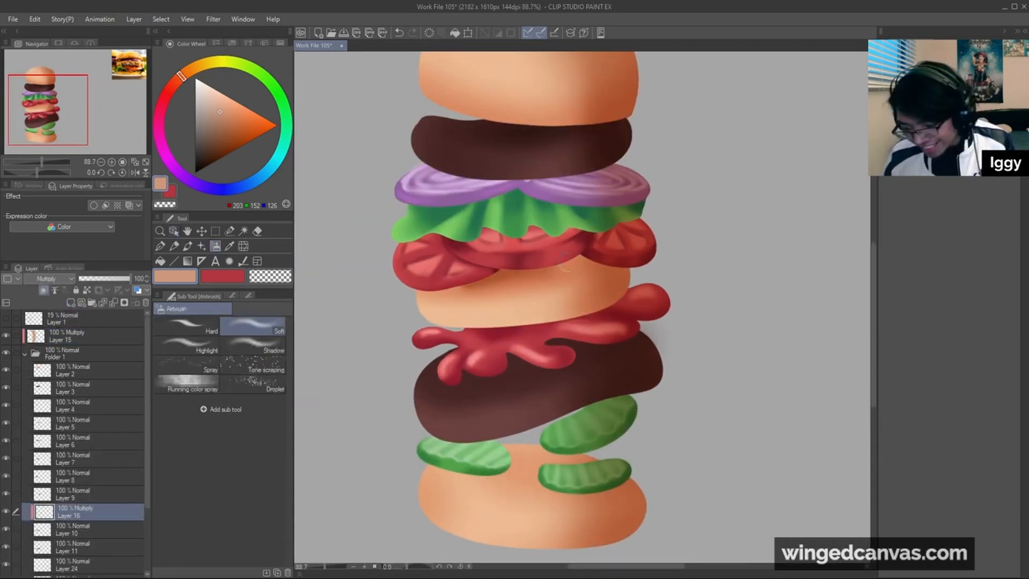
# Paint the tomatoes' cast shadow along the middle bun's upper edge with the Soft airbrush
pyautogui.press('b')
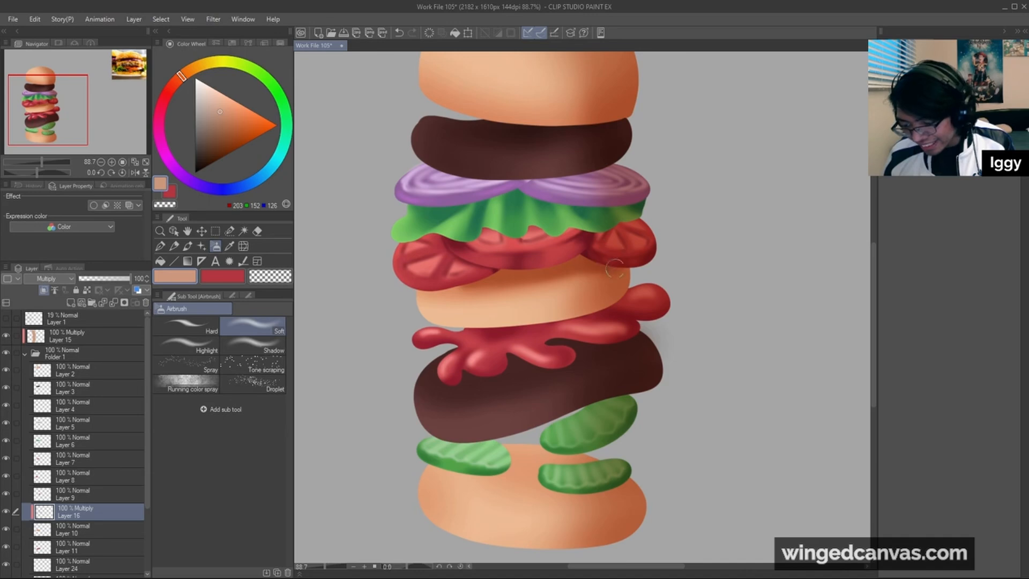
pyautogui.hotkey('ctrl', 'z')
pyautogui.moveTo(615, 268); pyautogui.dragTo(560, 254)
pyautogui.keyDown('alt'); pyautogui.click(487, 259); pyautogui.keyUp('alt')
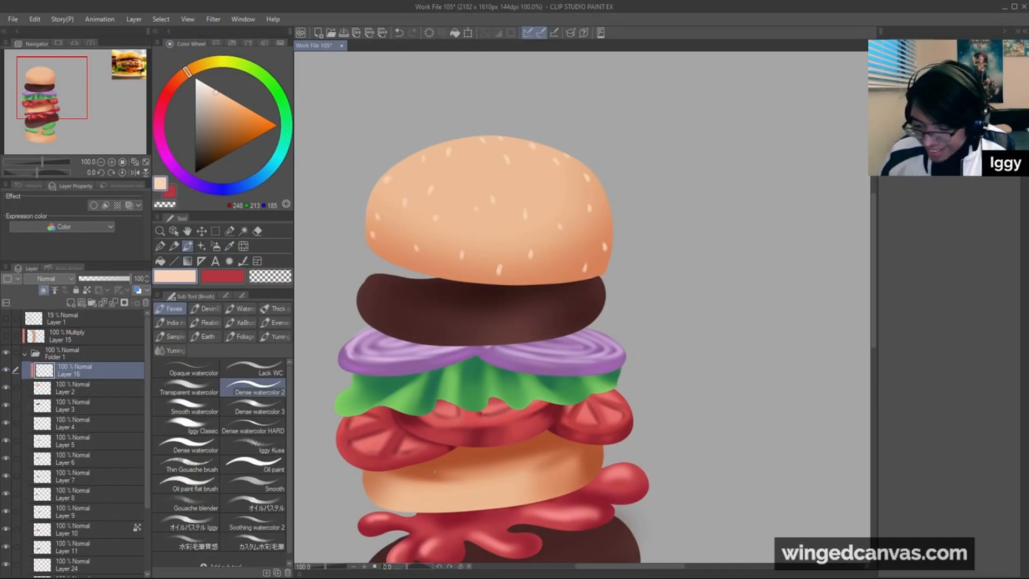
# Paint shadows for the sesame seeds on a new clipped Multiply layer above Layer 2, and lower its opacity to 51%
pyautogui.click(95, 394)
pyautogui.click(72, 303)
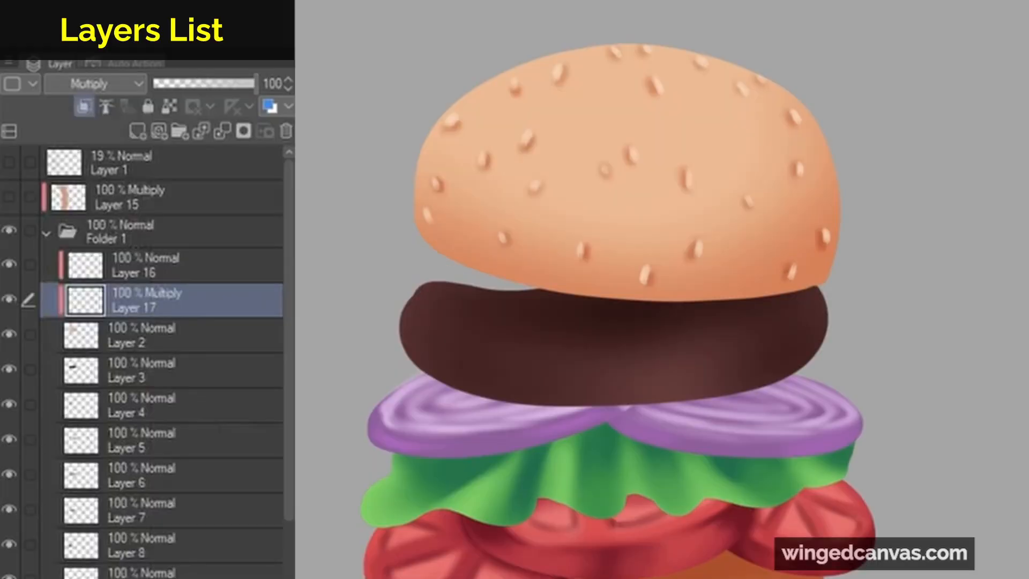
pyautogui.moveTo(252, 83); pyautogui.dragTo(206, 83)
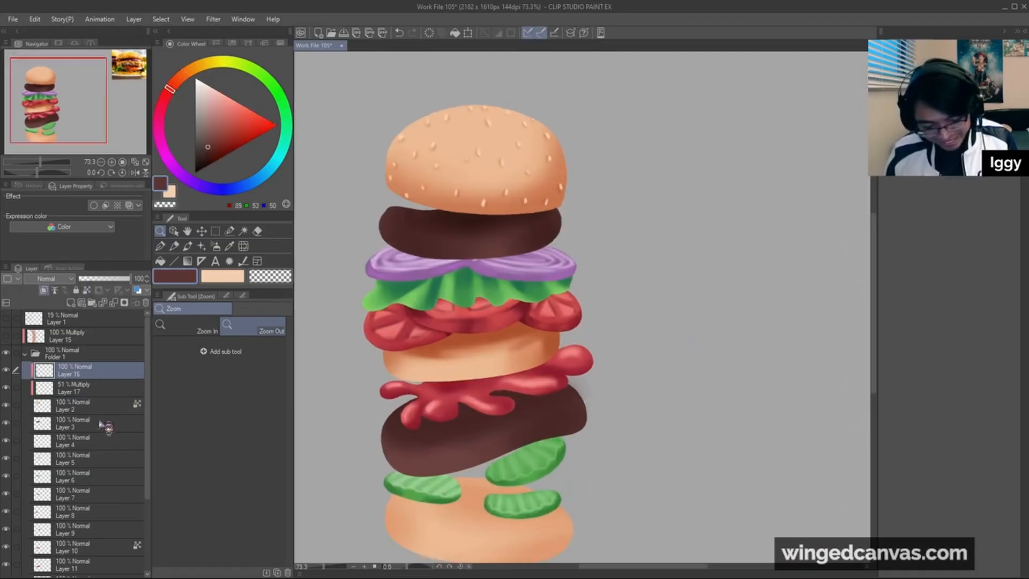
# Select Layer 3 and texture the upper patty with the Soft airbrush in dark brown (RGB 51, 25, 23)
pyautogui.click(106, 424)
pyautogui.click(188, 246)
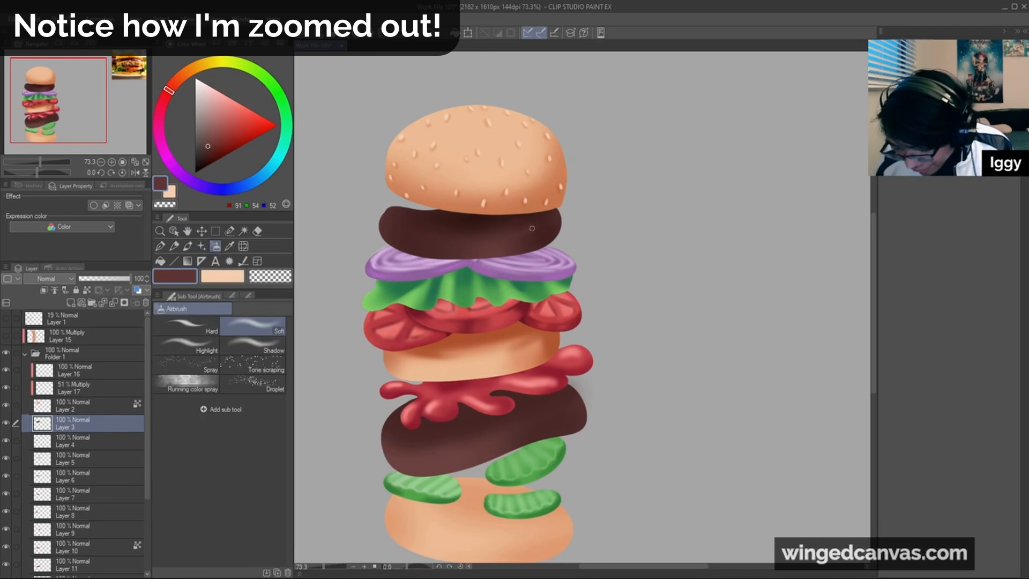
pyautogui.keyDown('alt'); pyautogui.click(461, 255); pyautogui.keyUp('alt')
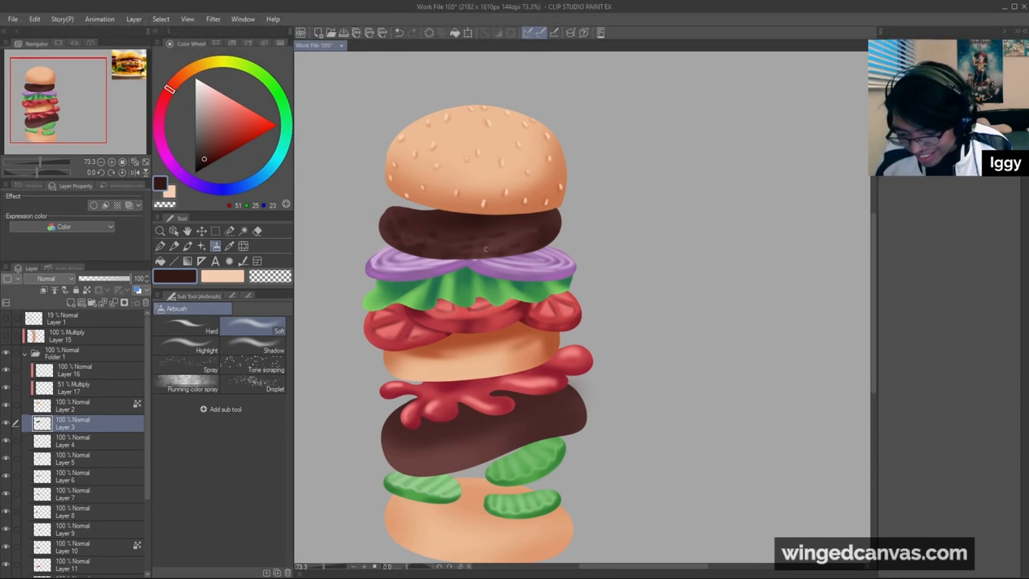
# Blend the upper patty's dark brown texture with the Dense watercolor HARD brush, using a colour sampled from the patty
pyautogui.press('b')
pyautogui.hotkey('ctrl', 'alt', '0')
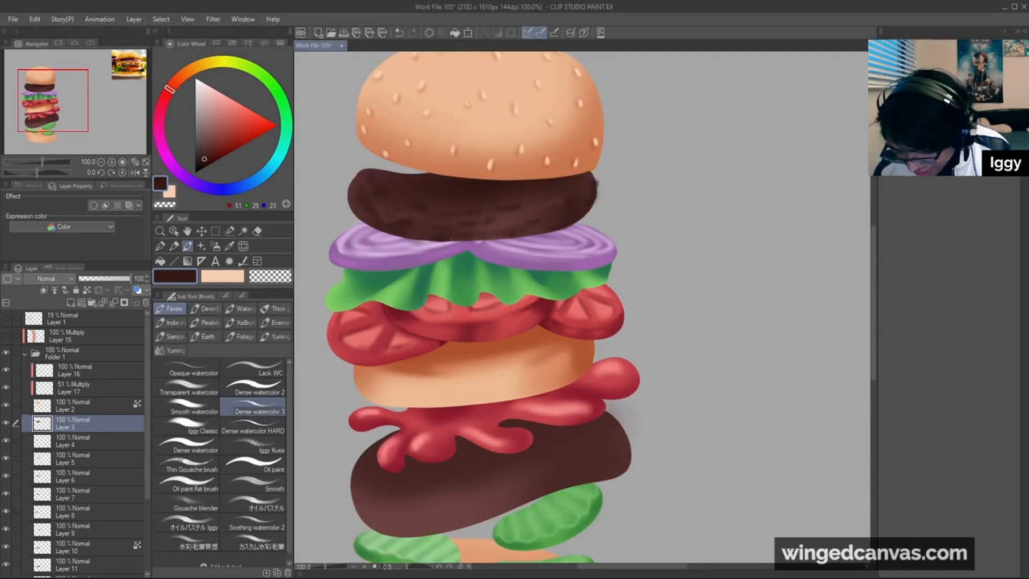
pyautogui.click(253, 430)
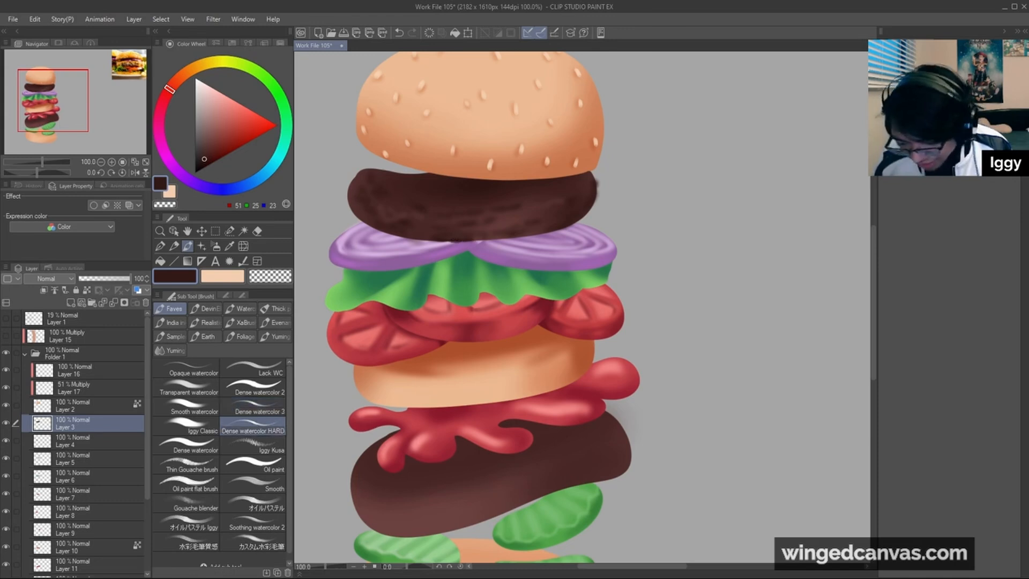
pyautogui.keyDown('alt'); pyautogui.click(473, 239); pyautogui.keyUp('alt')
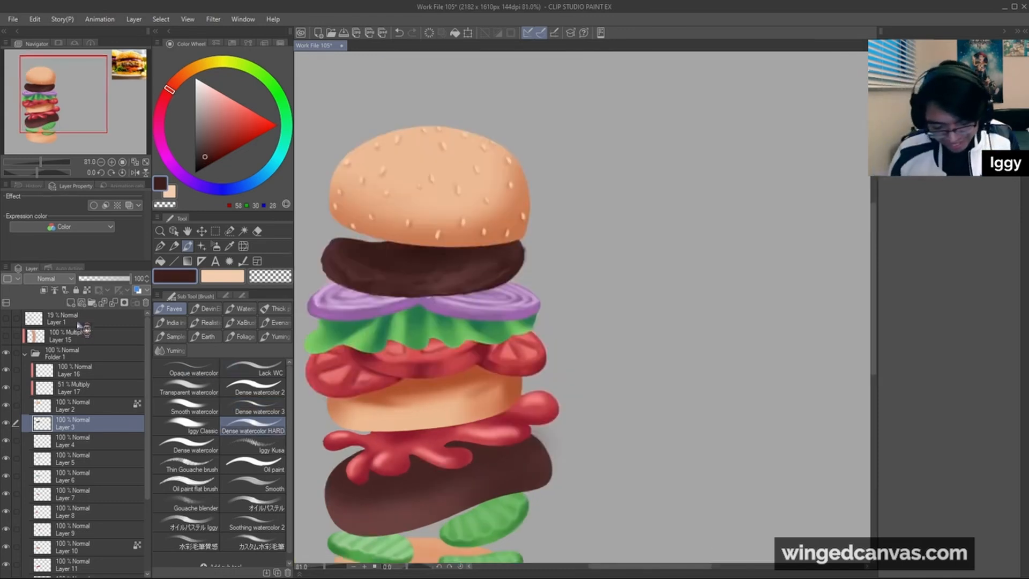
# Paint pale pink highlights (RGB 239, 212, 211) on the upper patty on a new clipped layer above Layer 3
pyautogui.click(70, 303)
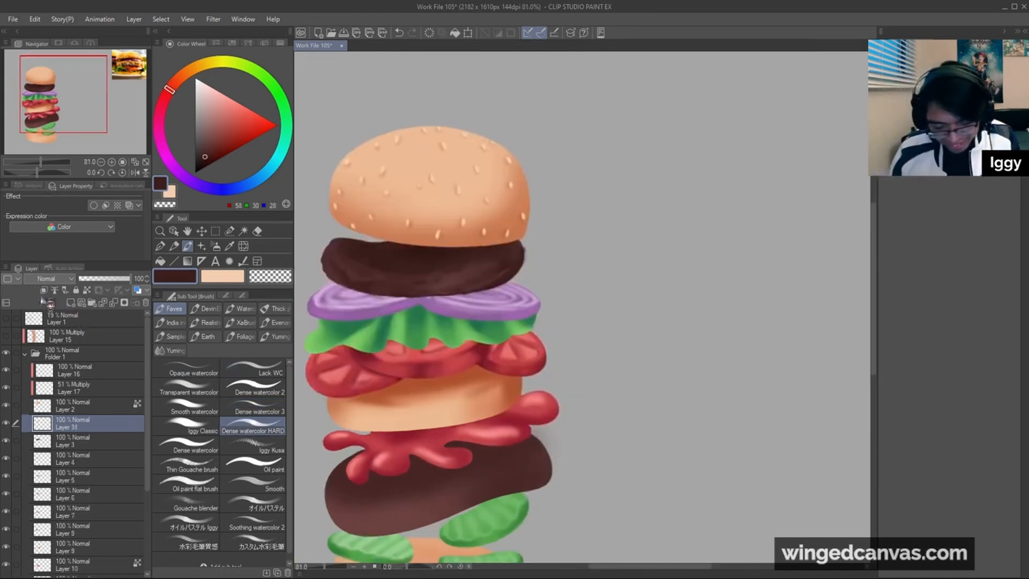
pyautogui.click(43, 290)
pyautogui.press('b')
pyautogui.click(207, 131)
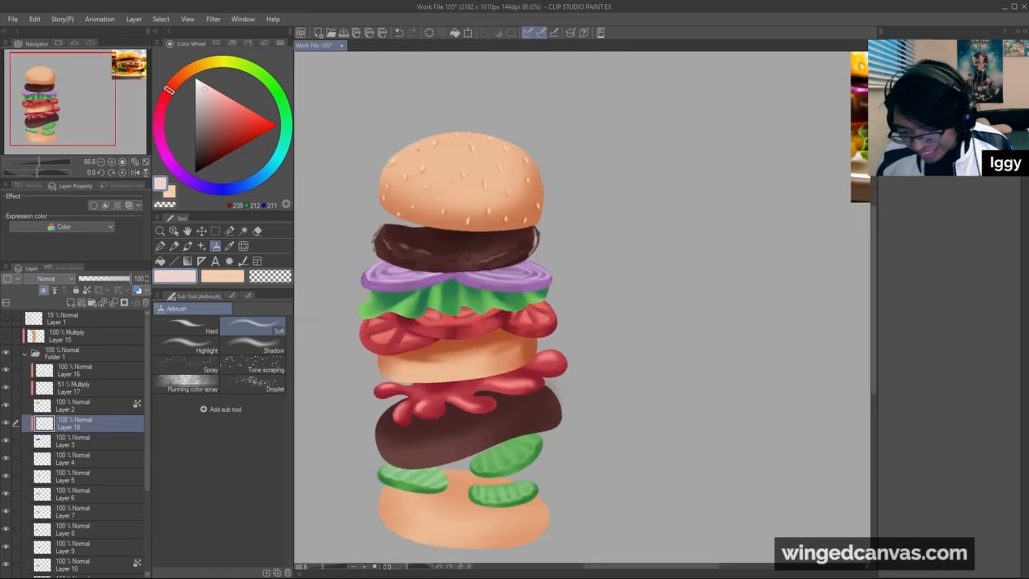
pyautogui.hotkey('ctrl', 'z')
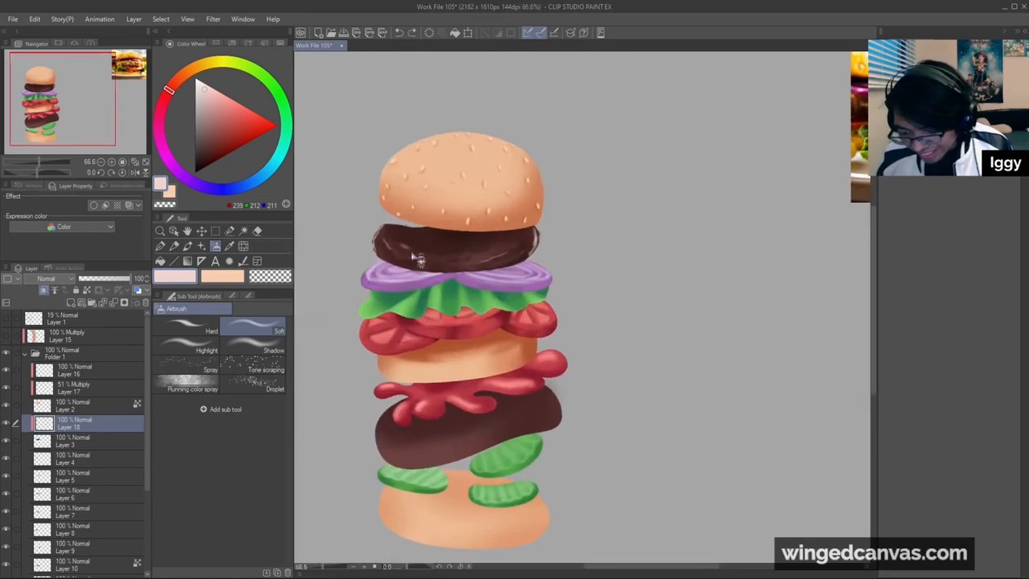
pyautogui.scroll(1, 403, 244)
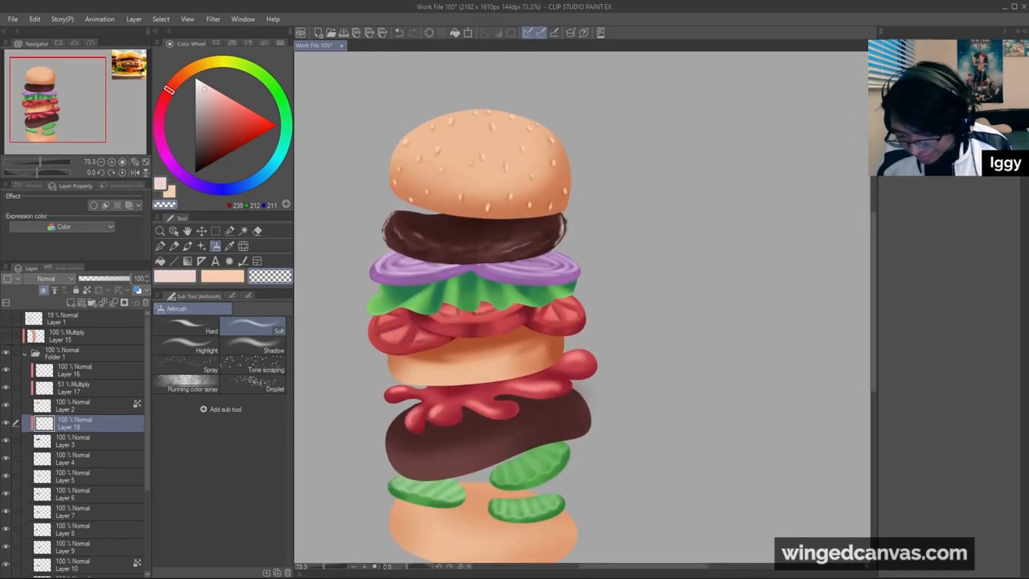
pyautogui.scroll(-2, 709, 172)
pyautogui.scroll(1, 598, 207)
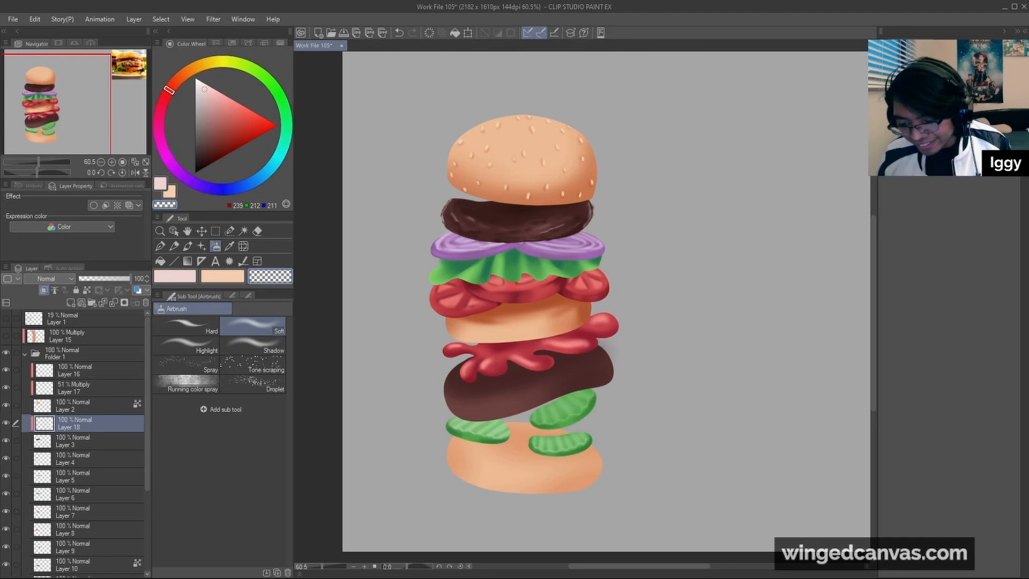
pyautogui.scroll(-1, 582, 176)
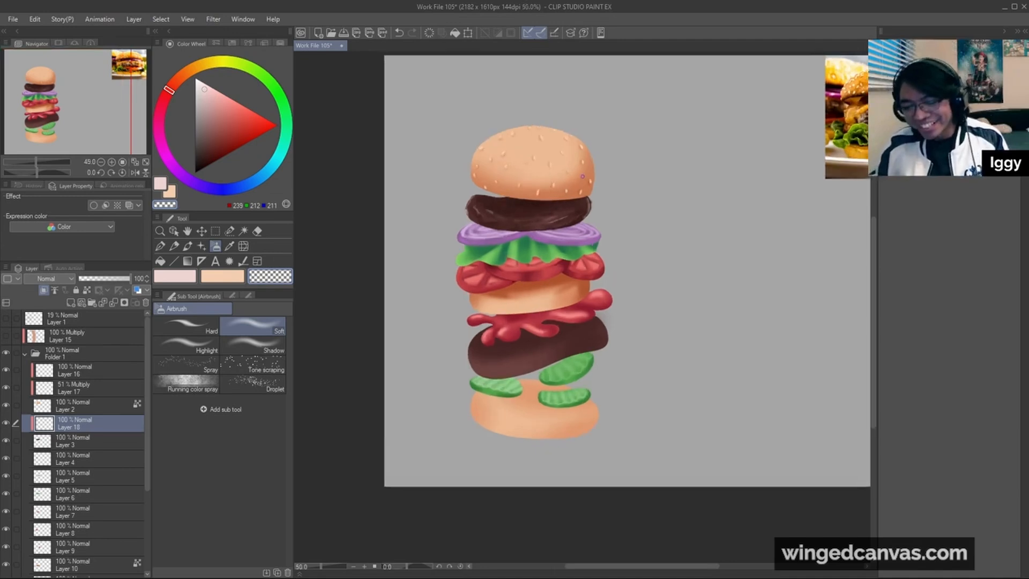
# Outline a drooping cheese slice over the upper patty with the G-pen in yellow (RGB 235, 195, 110) and fill it
pyautogui.scroll(1, 583, 176)
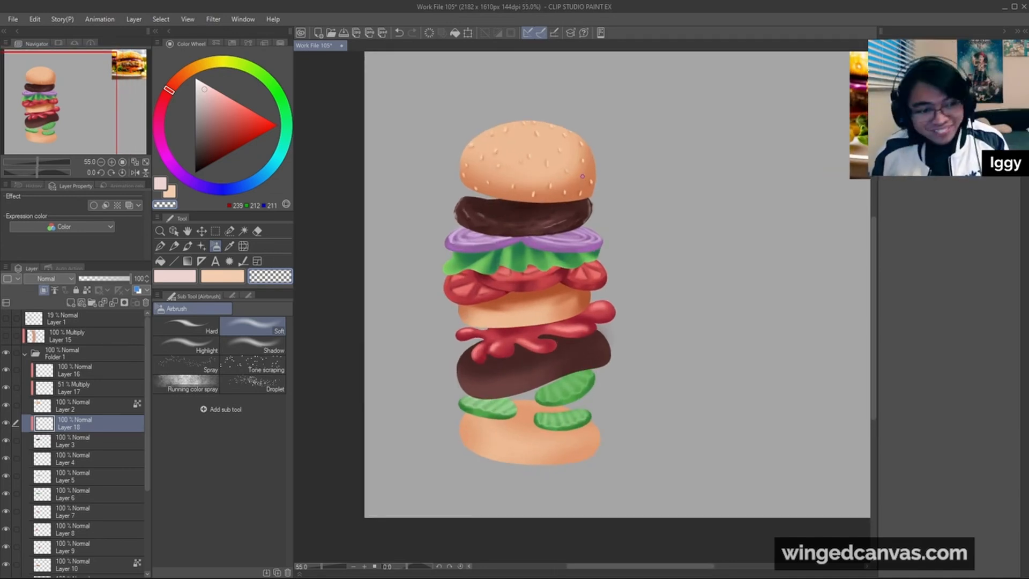
pyautogui.scroll(1, 583, 176)
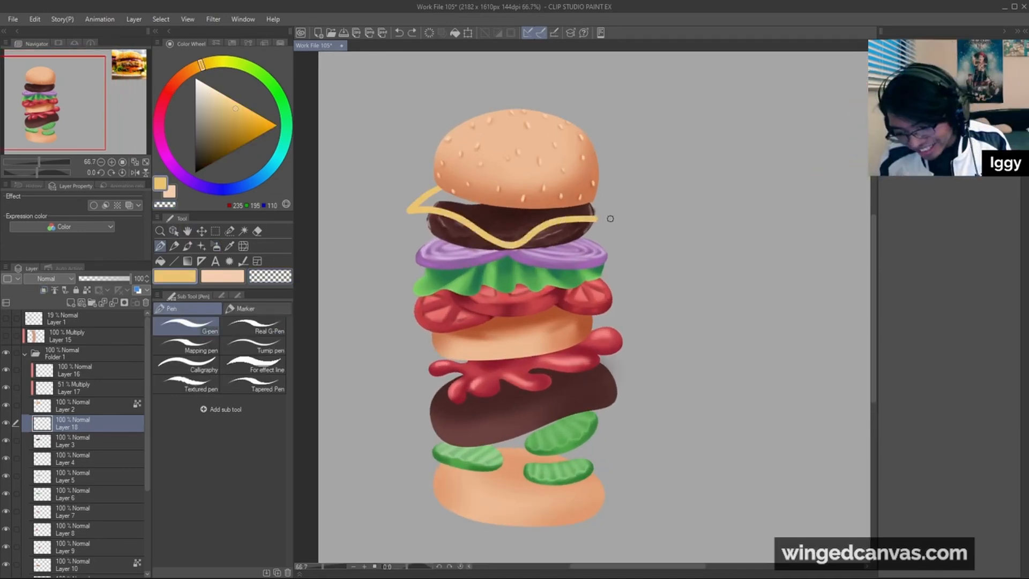
pyautogui.moveTo(609, 219)
pyautogui.mouseDown()
pyautogui.moveTo(587, 193)
pyautogui.moveTo(550, 198)
pyautogui.mouseUp()
pyautogui.moveTo(439, 192); pyautogui.dragTo(539, 204)
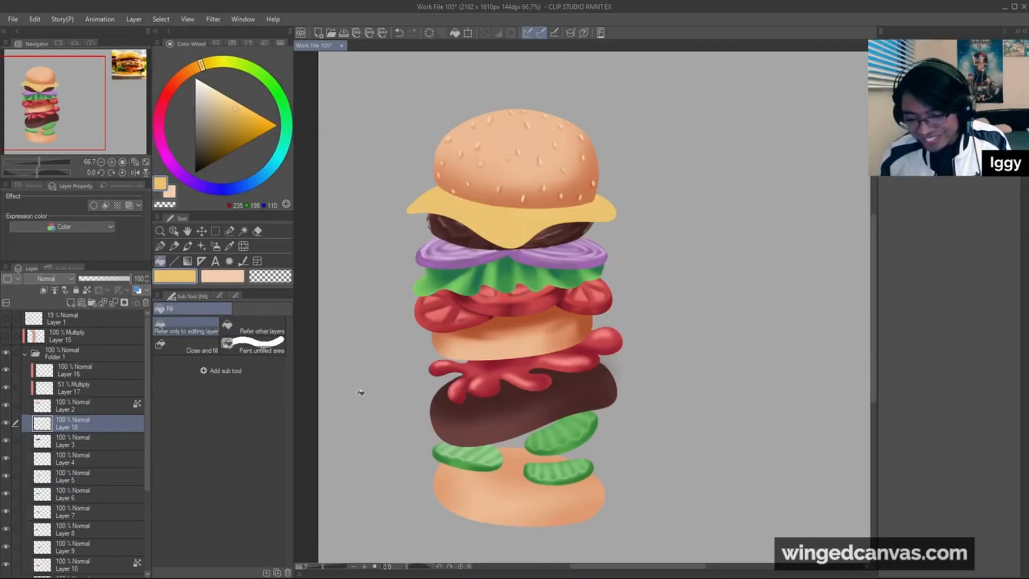
pyautogui.scroll(-1, 519, 346)
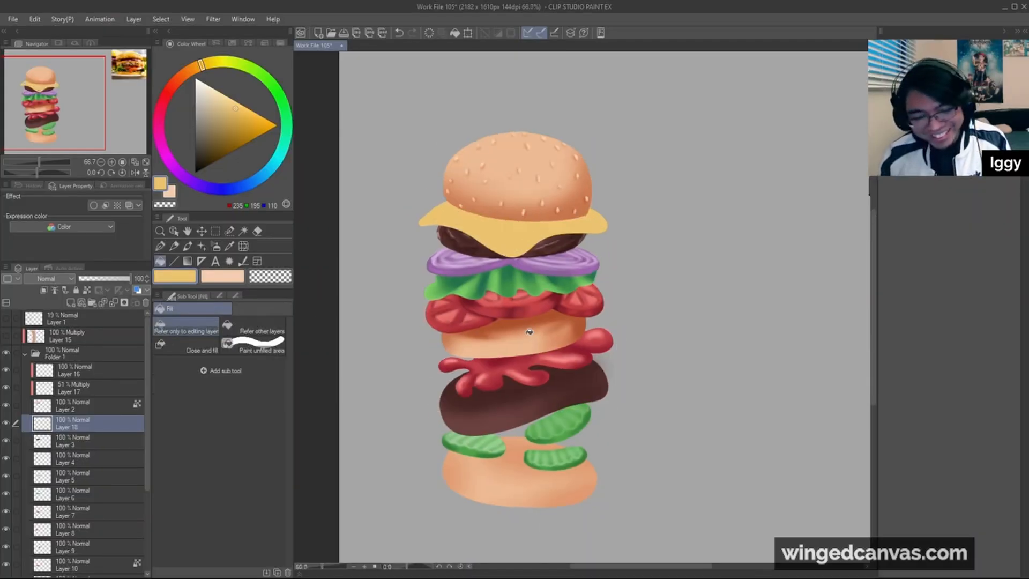
# Draw a second, orange-yellow cheese slice draped over the lower patty, beneath the ketchup
pyautogui.scroll(1, 519, 345)
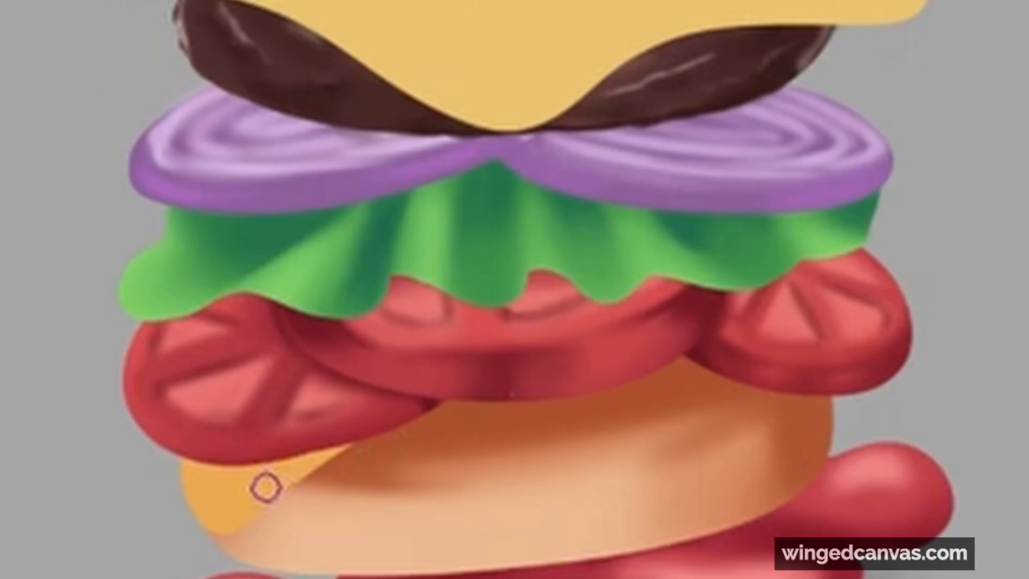
pyautogui.moveTo(308, 474); pyautogui.dragTo(758, 380)
pyautogui.hotkey('ctrl', 'z')
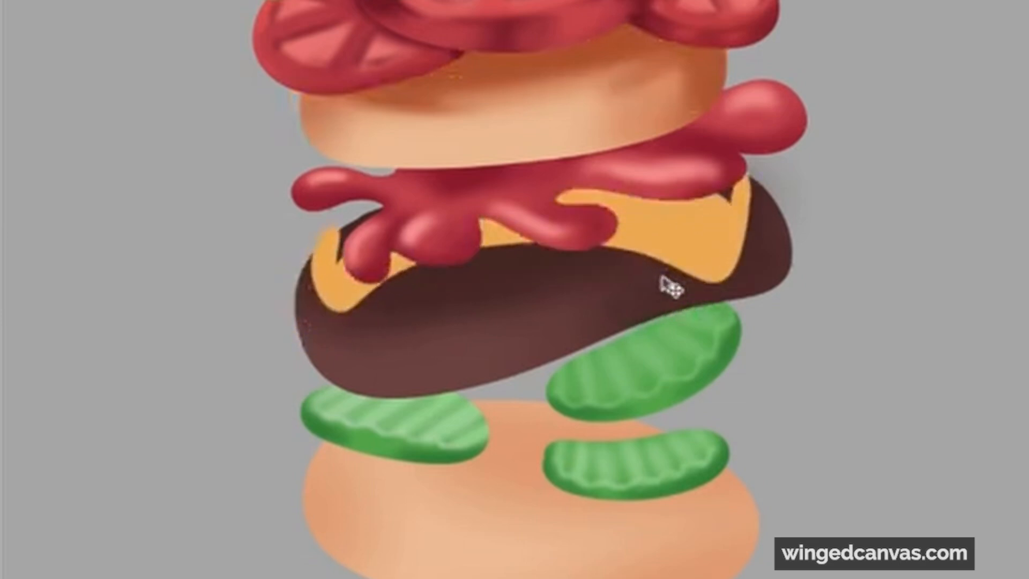
pyautogui.moveTo(646, 304); pyautogui.dragTo(647, 271)
pyautogui.moveTo(420, 407); pyautogui.dragTo(412, 404)
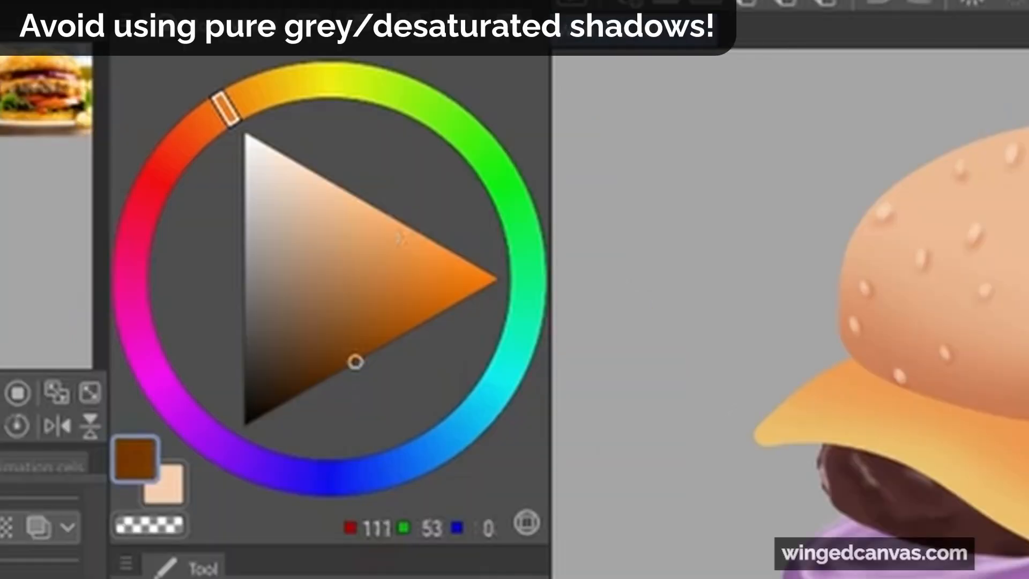
# Try a desaturated grey-brown shadow (RGB 99, 90, 74) on the upper cheese slice beneath the bun, and undo it
pyautogui.click(1013, 491)
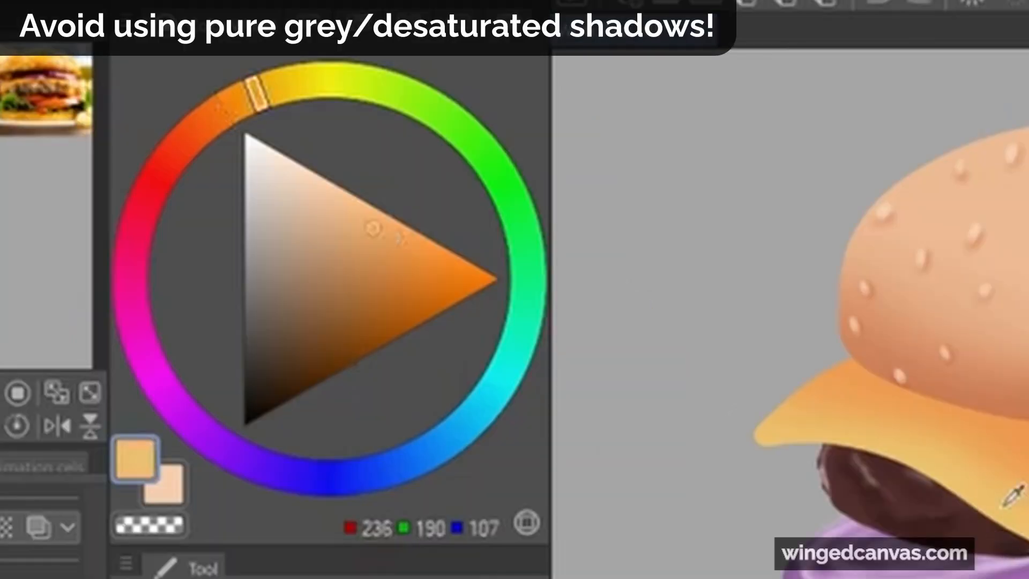
pyautogui.moveTo(315, 223); pyautogui.dragTo(268, 310)
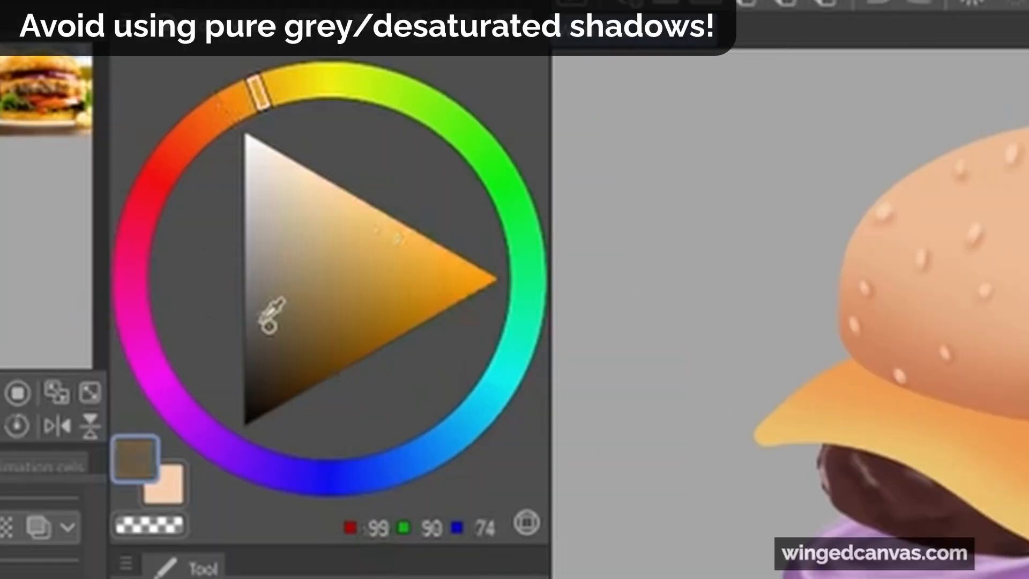
pyautogui.moveTo(651, 256); pyautogui.dragTo(696, 279)
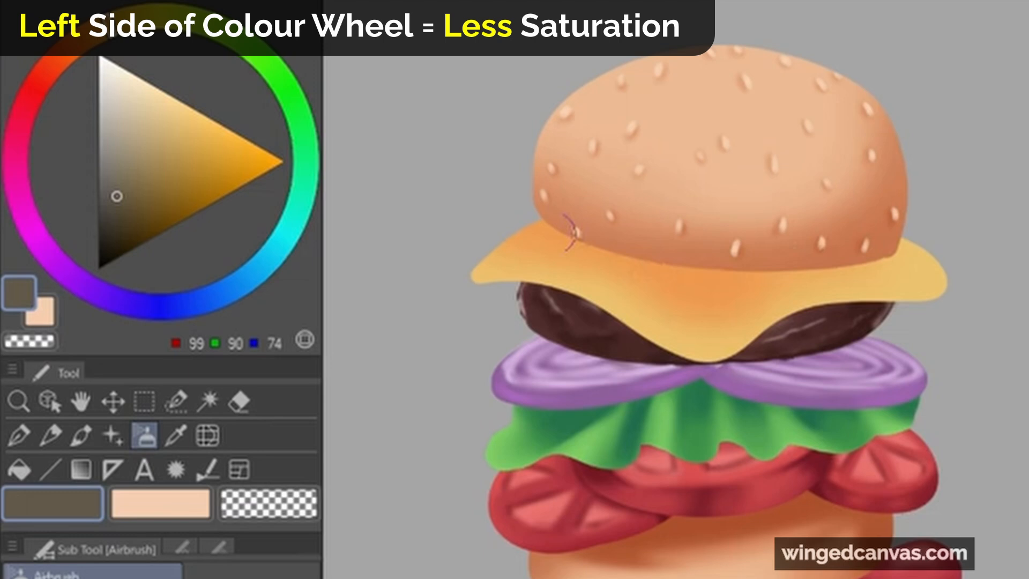
pyautogui.moveTo(589, 241); pyautogui.dragTo(483, 265)
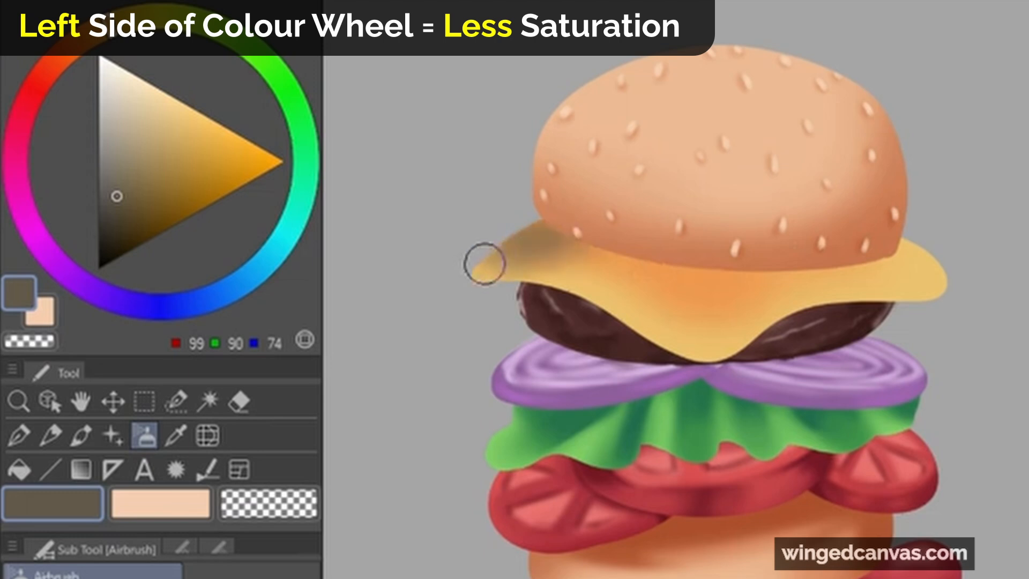
pyautogui.hotkey('ctrl', 'z')
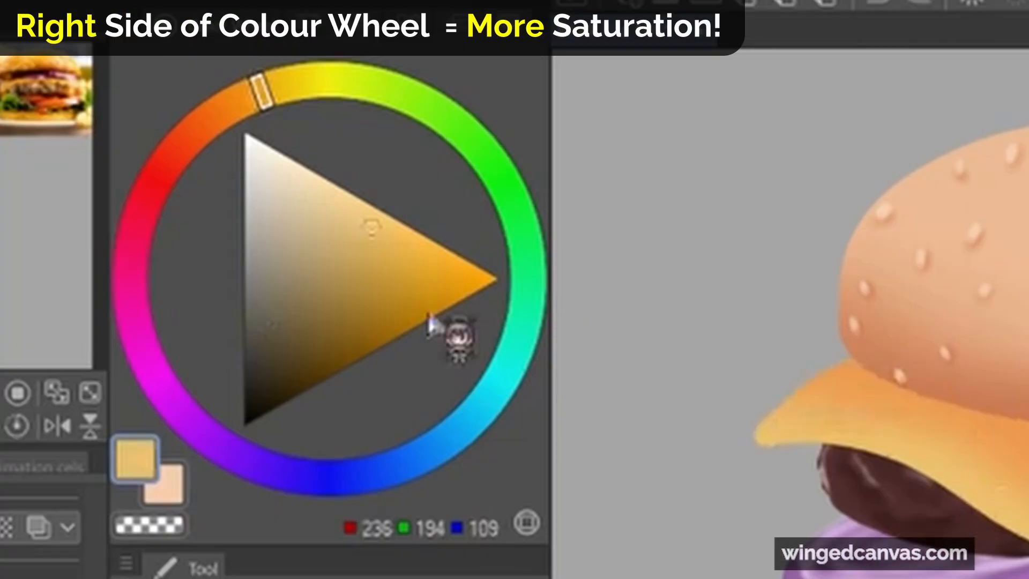
# Shade the upper cheese slice beneath the top bun with the Soft airbrush in a warm, saturated orange
pyautogui.moveTo(202, 63); pyautogui.dragTo(189, 71)
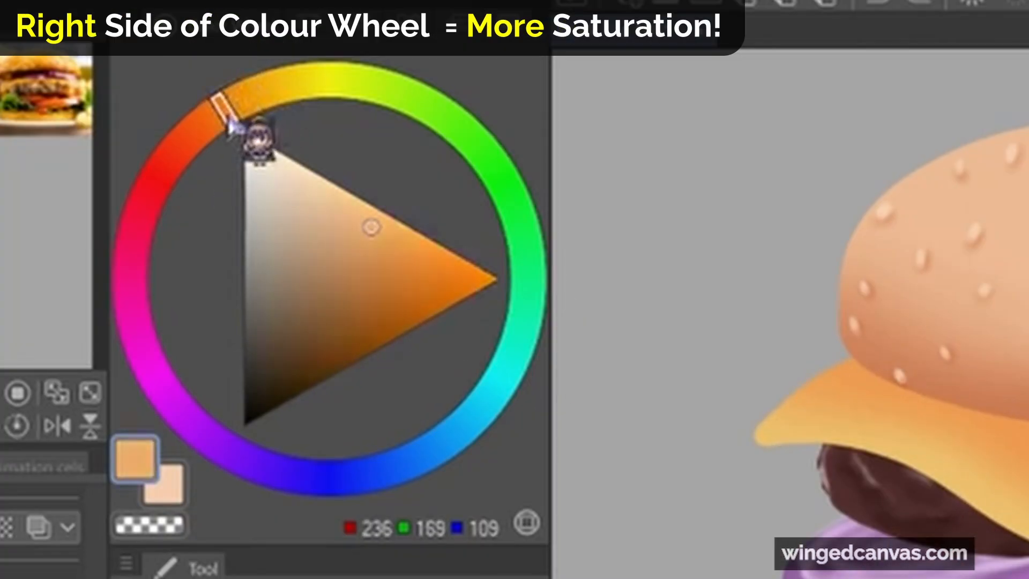
pyautogui.moveTo(411, 288)
pyautogui.mouseDown()
pyautogui.moveTo(374, 262)
pyautogui.moveTo(384, 278)
pyautogui.mouseUp()
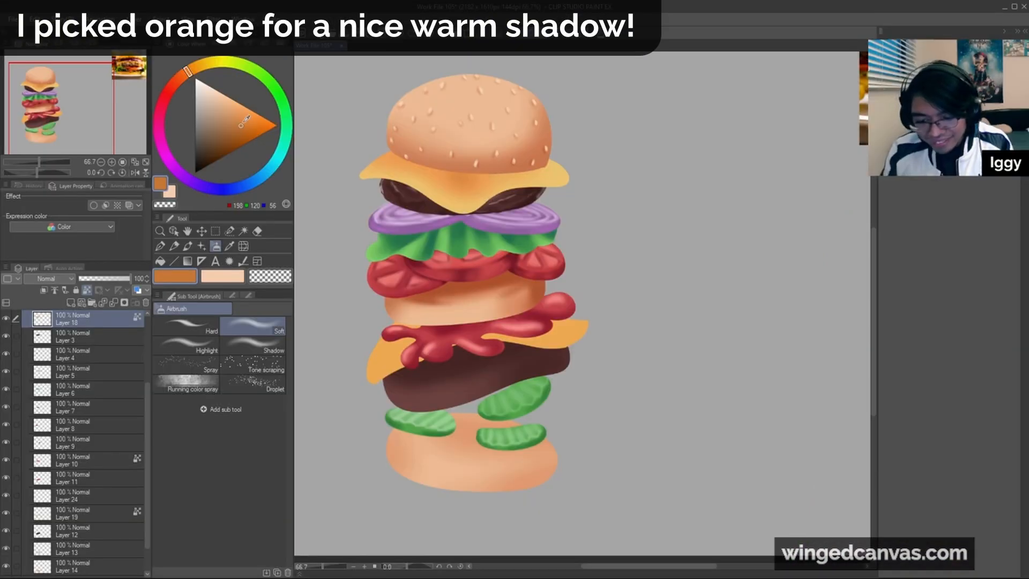
pyautogui.click(247, 119)
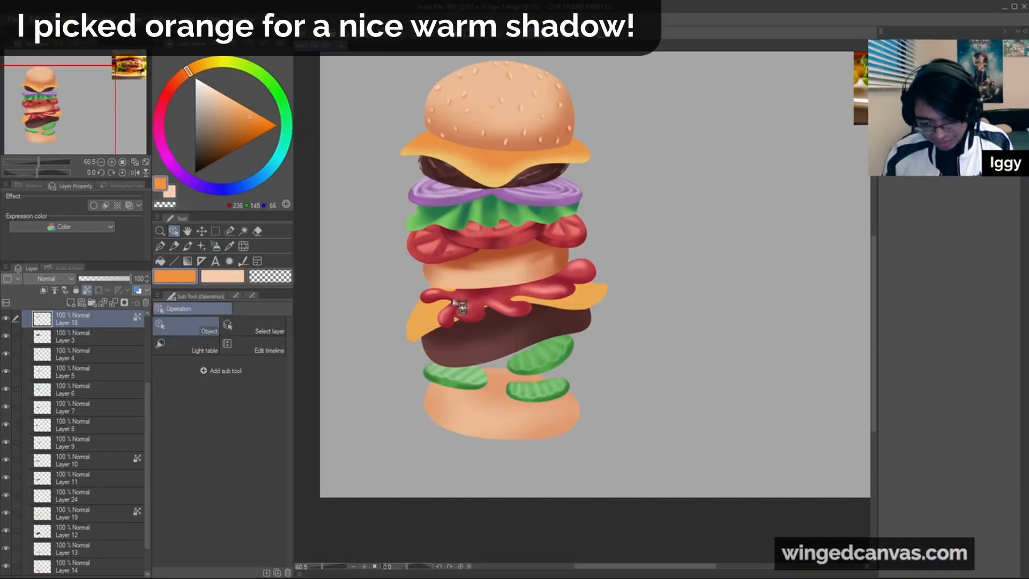
# Select the lower cheese slice's Layer 19 and shade it with the Soft airbrush in orange, adding lighter yellow highlights
pyautogui.keyDown('ctrl'); pyautogui.click(427, 322); pyautogui.keyUp('ctrl')
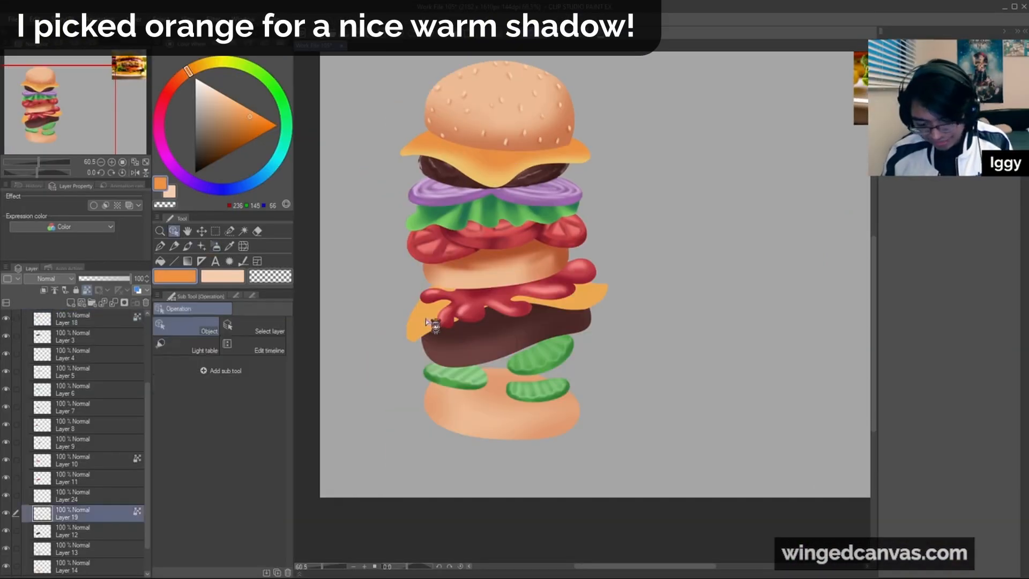
pyautogui.click(216, 246)
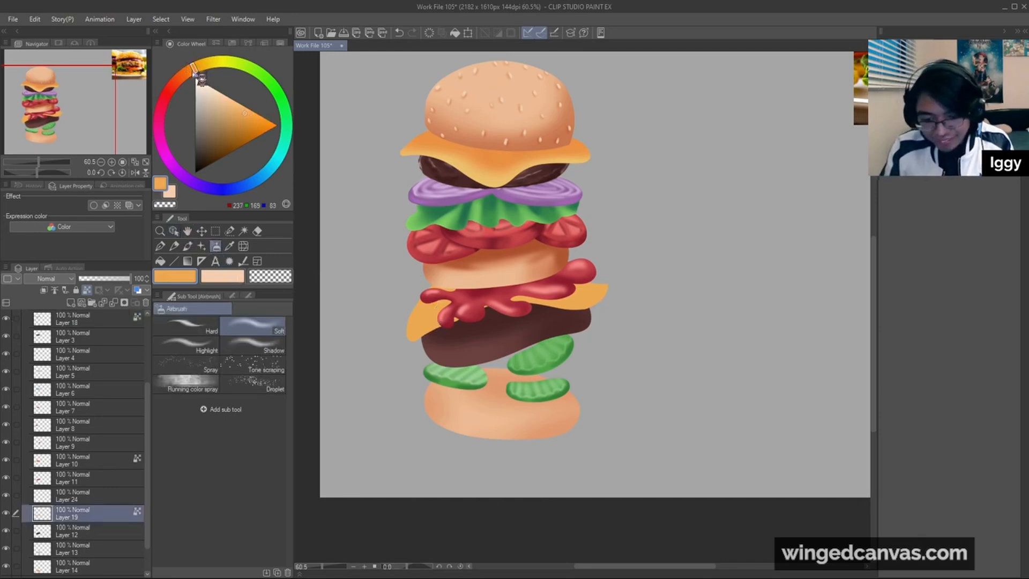
pyautogui.moveTo(195, 74); pyautogui.dragTo(202, 81)
pyautogui.moveTo(249, 119); pyautogui.dragTo(247, 123)
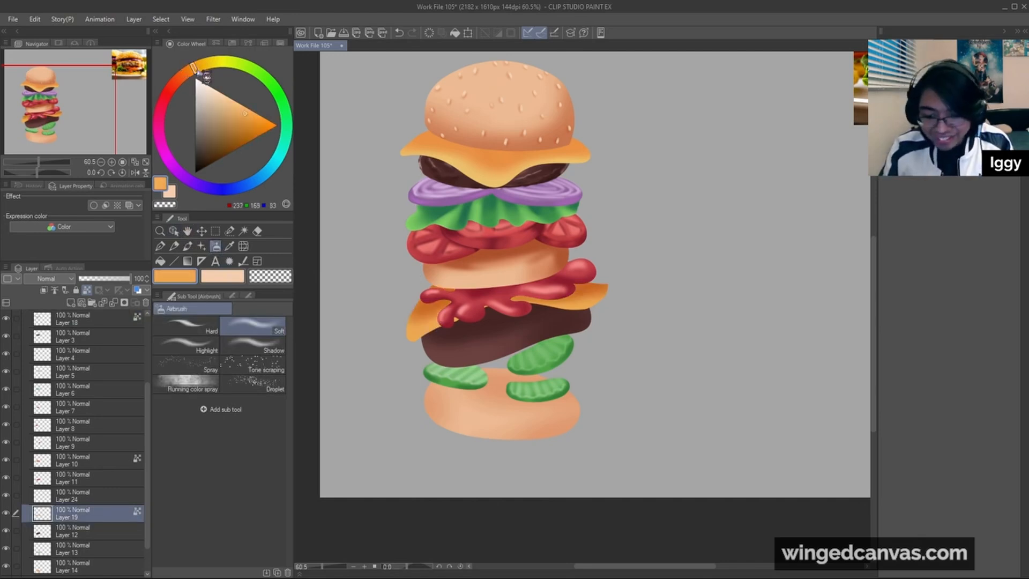
pyautogui.click(202, 66)
pyautogui.click(218, 92)
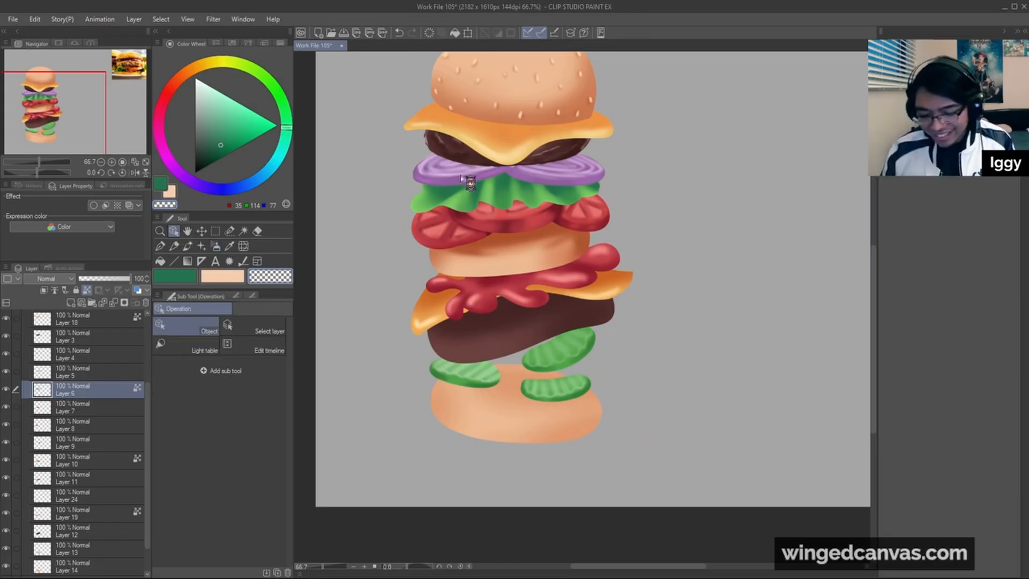
# Paint cast shadows on both onion slices, using clipped Multiply layers above Layer 4 and Layer 5
pyautogui.keyDown('ctrl'); pyautogui.click(465, 178); pyautogui.keyUp('ctrl')
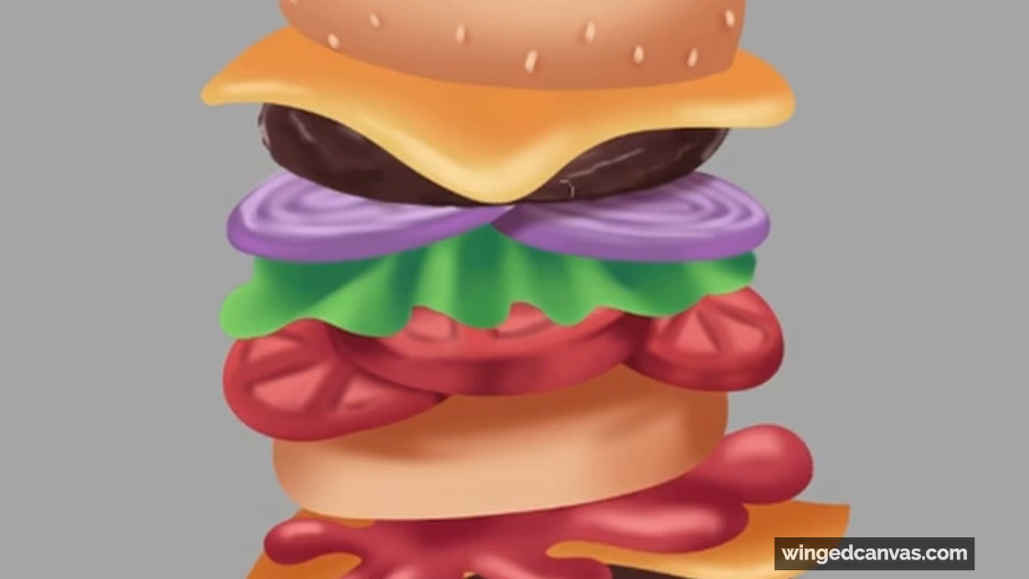
pyautogui.moveTo(536, 217); pyautogui.dragTo(614, 230)
pyautogui.moveTo(525, 207); pyautogui.dragTo(640, 238)
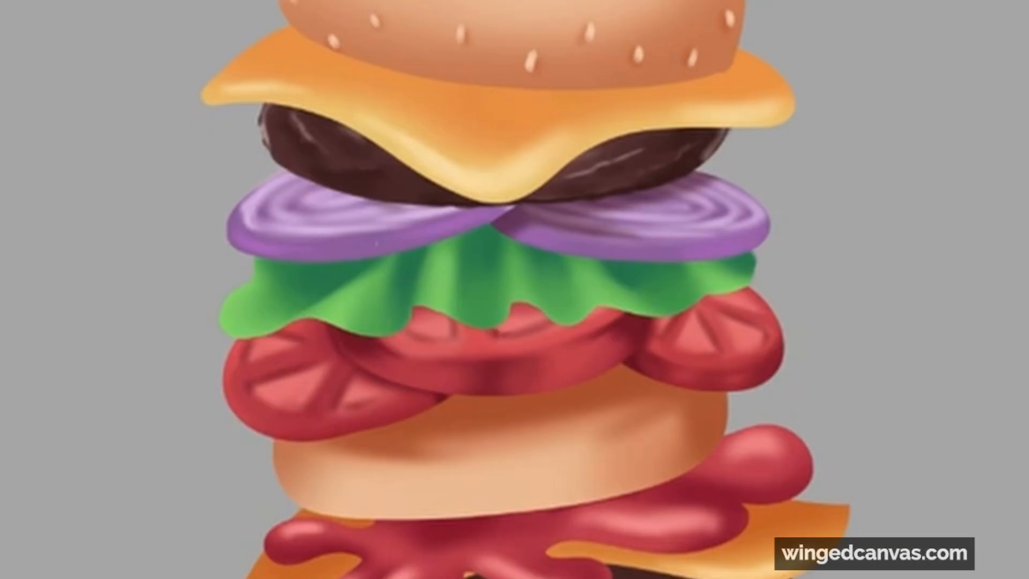
pyautogui.moveTo(488, 221)
pyautogui.mouseDown()
pyautogui.moveTo(457, 199)
pyautogui.moveTo(375, 193)
pyautogui.moveTo(399, 193)
pyautogui.moveTo(275, 164)
pyautogui.moveTo(316, 201)
pyautogui.mouseUp()
pyautogui.scroll(2, 441, 230)
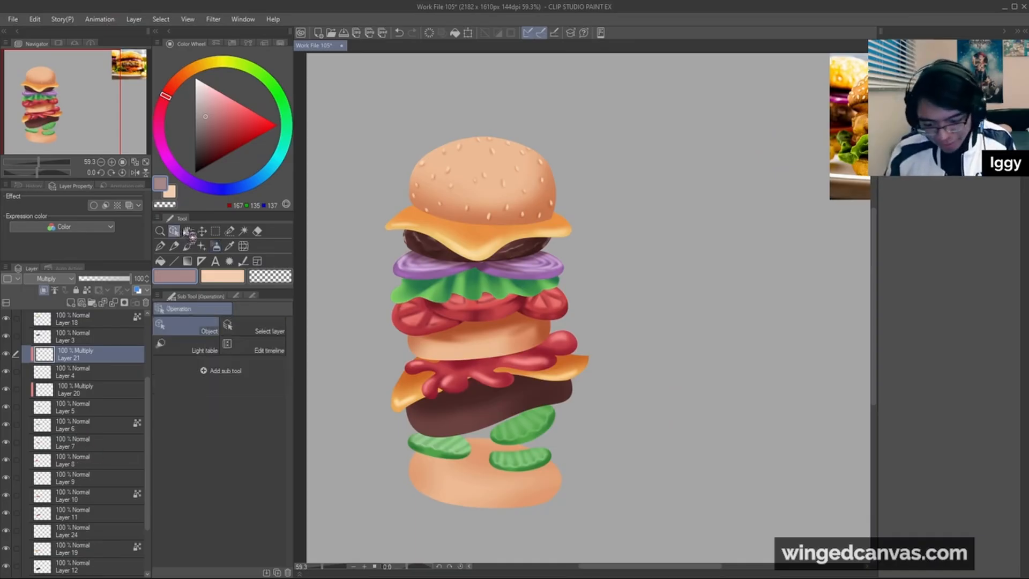
# Merge the tomato layers 7, 8 and 9 into one layer and check it by hiding and showing it
pyautogui.click(444, 333)
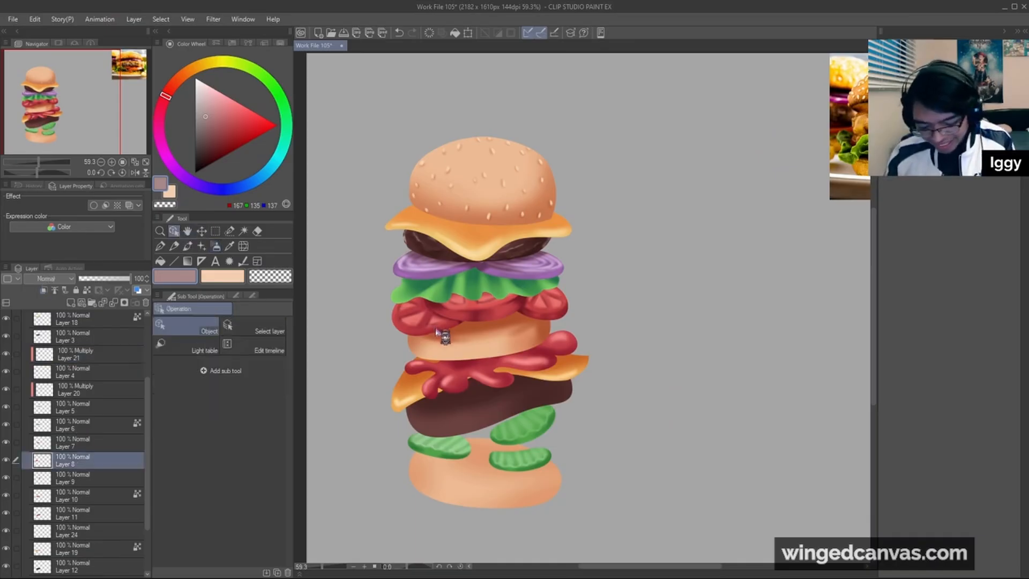
pyautogui.keyDown('shift'); pyautogui.click(87, 479); pyautogui.keyUp('shift')
pyautogui.rightClick(171, 481)
pyautogui.click(217, 383)
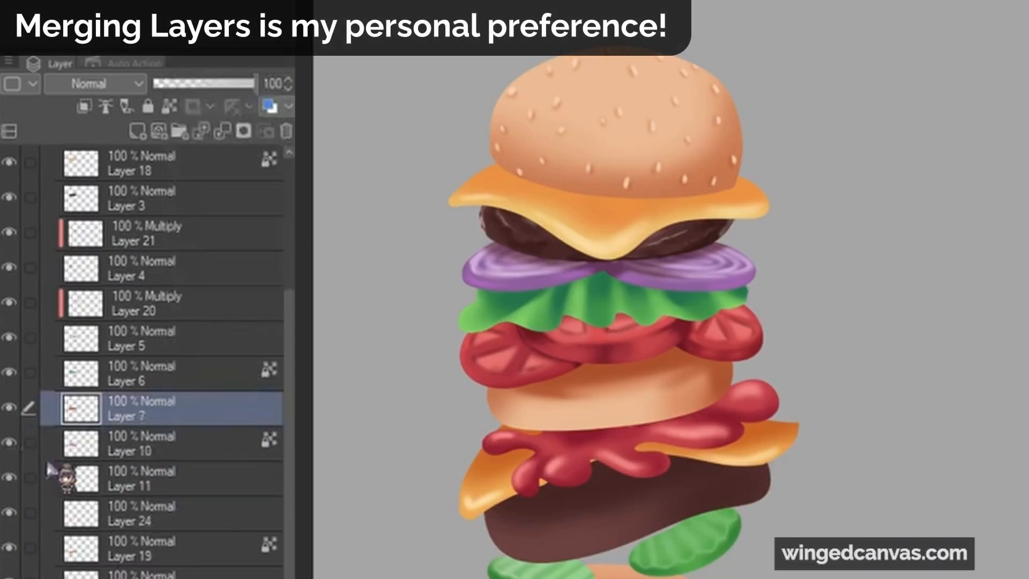
pyautogui.click(11, 407)
pyautogui.click(10, 408)
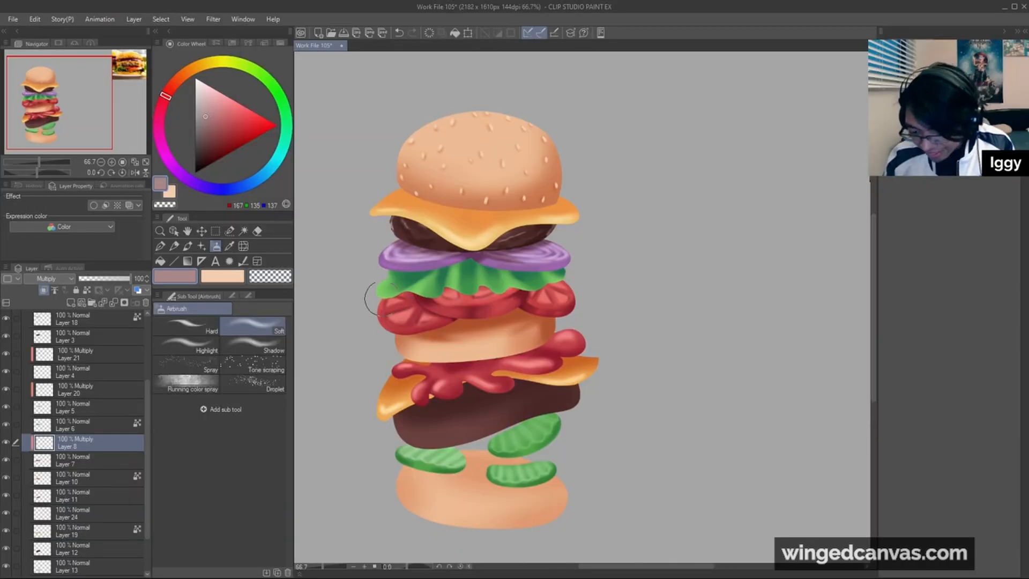
# Paint the lettuce's cast shadow across the tomatoes with the Soft airbrush on a clipped Multiply layer above Layer 7
pyautogui.moveTo(381, 299); pyautogui.dragTo(439, 298)
pyautogui.click(424, 269)
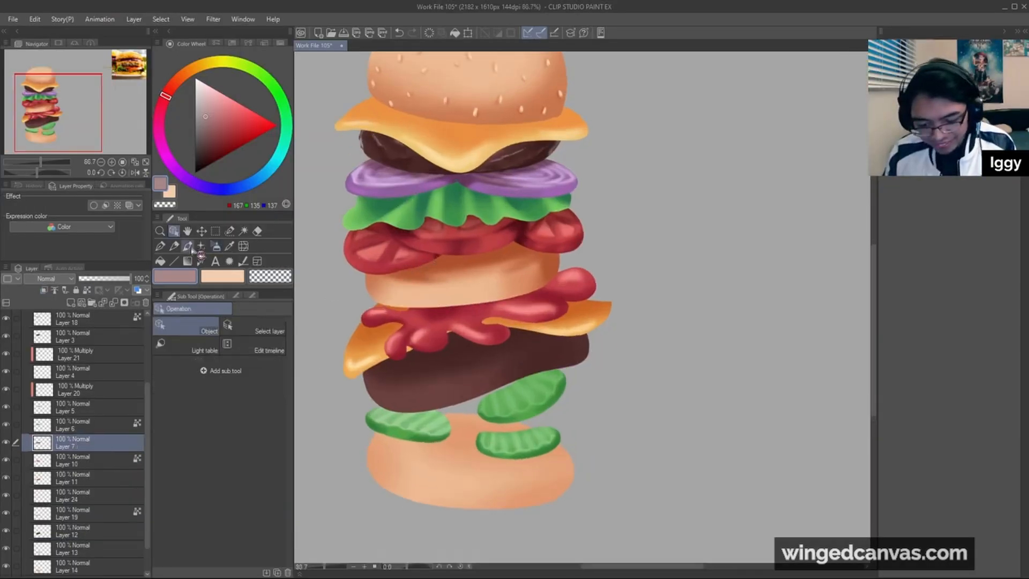
# Paint light pink highlights on the tomato slices of Layer 7 with the Soft airbrush
pyautogui.click(187, 246)
pyautogui.keyDown('alt'); pyautogui.click(341, 243); pyautogui.keyUp('alt')
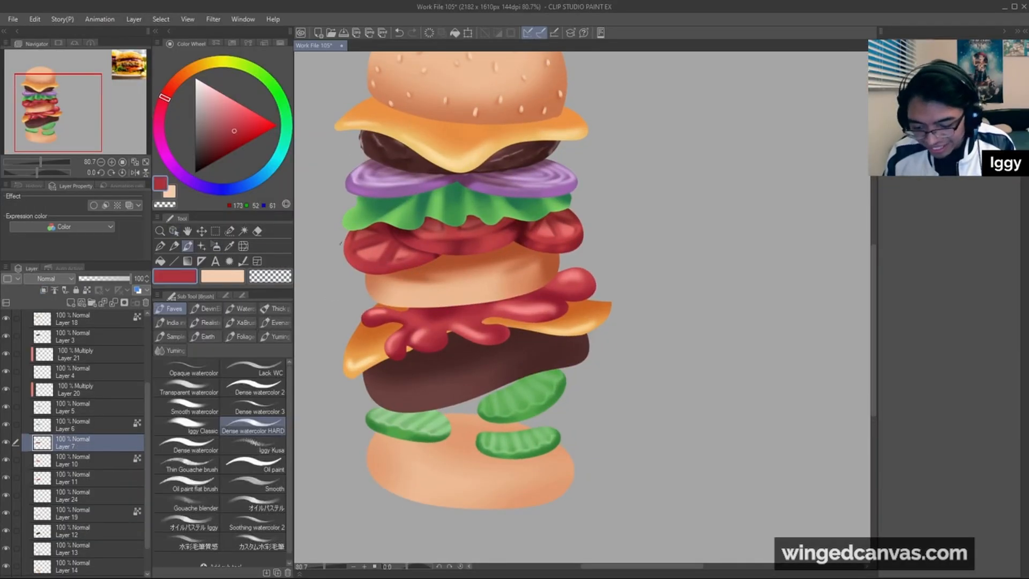
pyautogui.click(218, 93)
pyautogui.press('b')
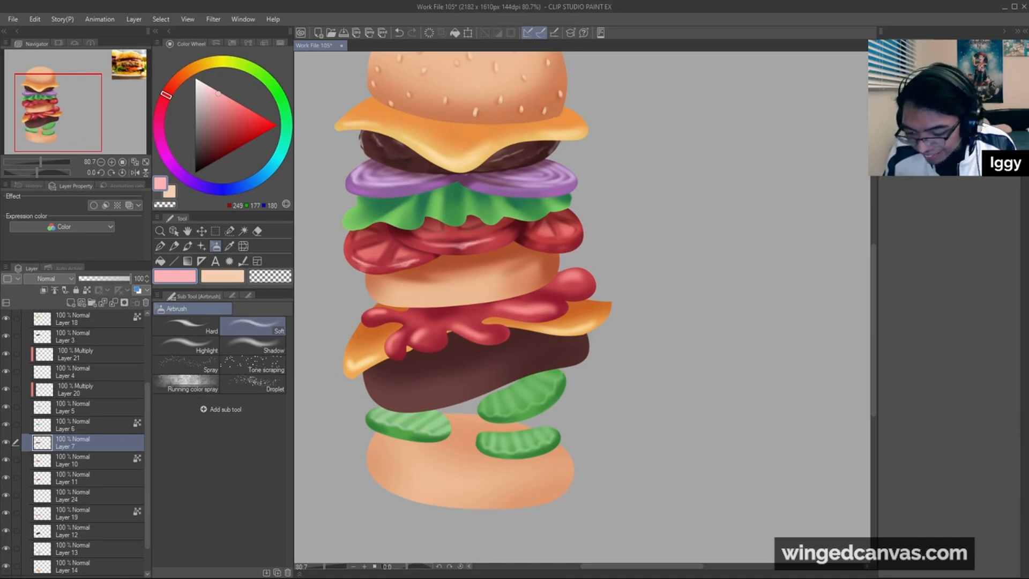
# Select the lettuce's Layer 6 and paint light green highlights along its ruffled edges with the Soft airbrush
pyautogui.scroll(-1, 482, 240)
pyautogui.press('o')
pyautogui.click(471, 220)
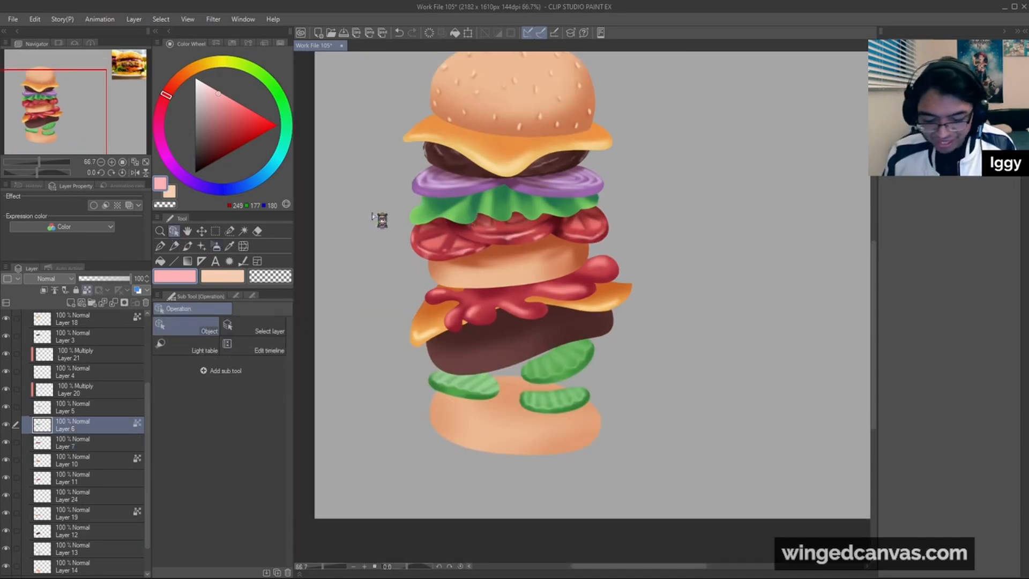
pyautogui.click(188, 246)
pyautogui.scroll(1, 447, 220)
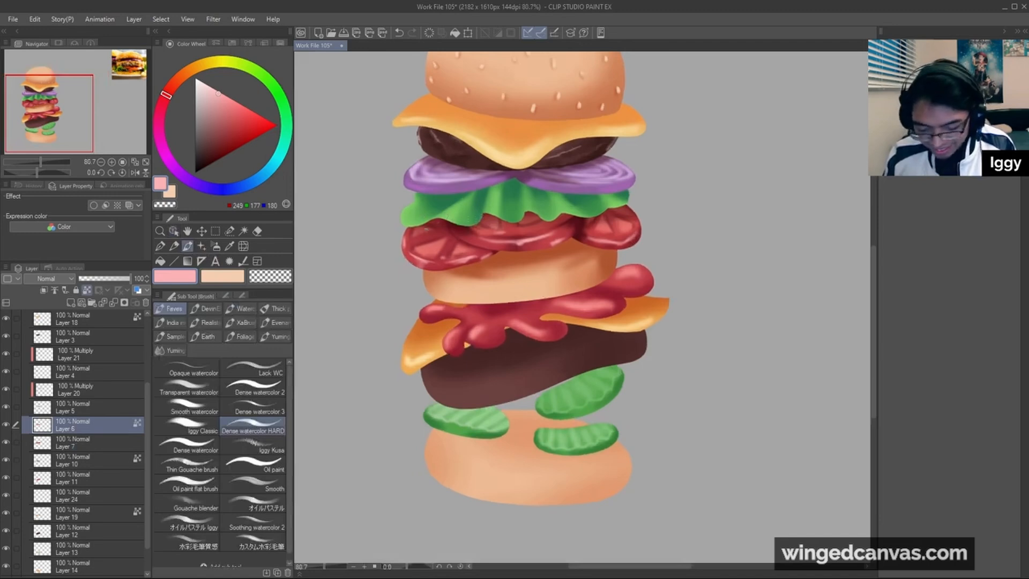
pyautogui.keyDown('alt'); pyautogui.click(449, 216); pyautogui.keyUp('alt')
pyautogui.click(219, 97)
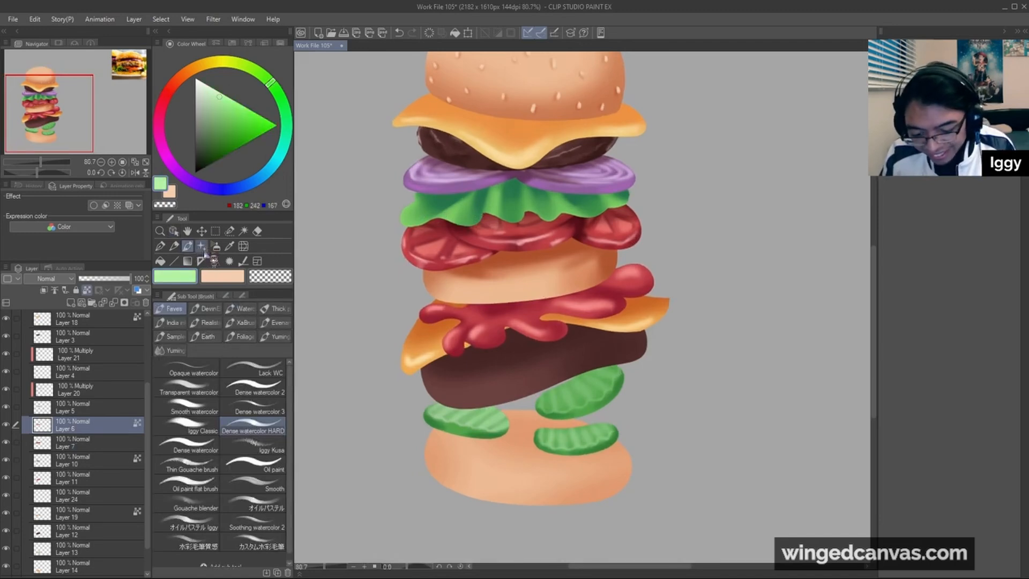
pyautogui.click(216, 246)
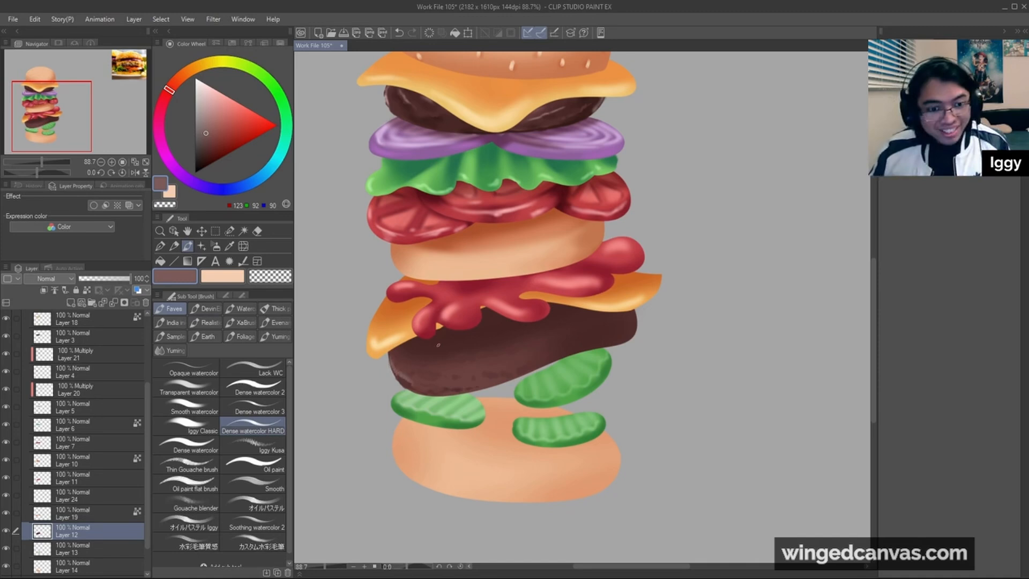
# Undo the last stroke on the lower patty's Layer 12, then add pale pinkish-brown highlight flecks with the Soft airbrush
pyautogui.hotkey('ctrl', 'z')
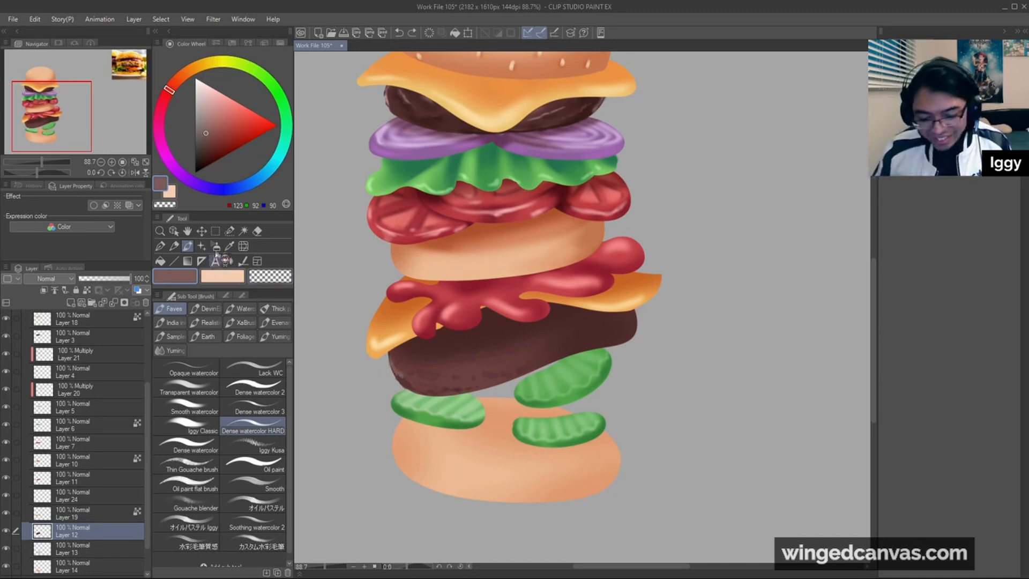
pyautogui.click(215, 246)
pyautogui.keyDown('alt'); pyautogui.click(388, 99); pyautogui.keyUp('alt')
pyautogui.keyDown('alt'); pyautogui.click(388, 100); pyautogui.keyUp('alt')
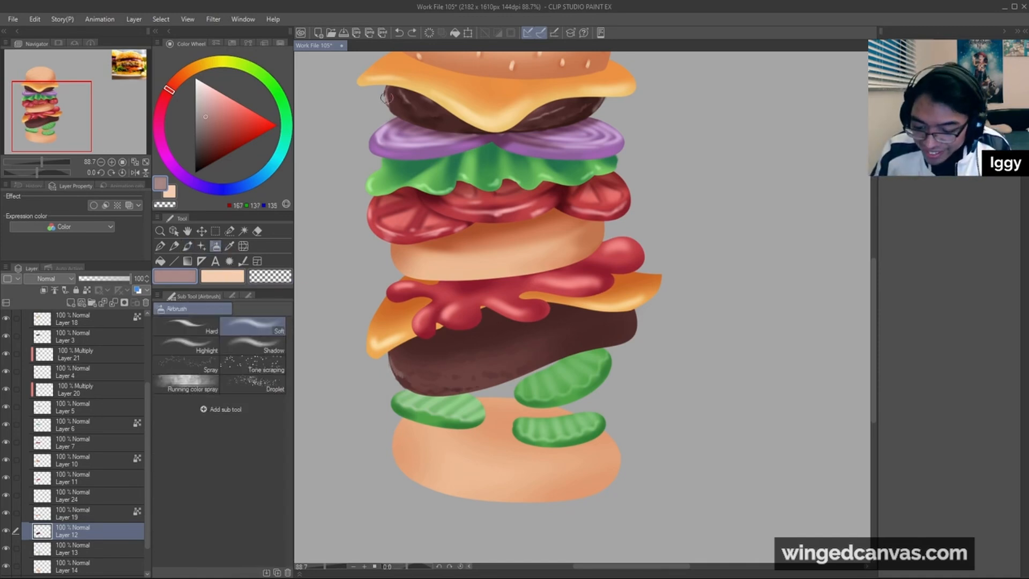
pyautogui.click(207, 104)
pyautogui.moveTo(392, 351)
pyautogui.mouseDown()
pyautogui.moveTo(435, 391)
pyautogui.moveTo(471, 386)
pyautogui.mouseUp()
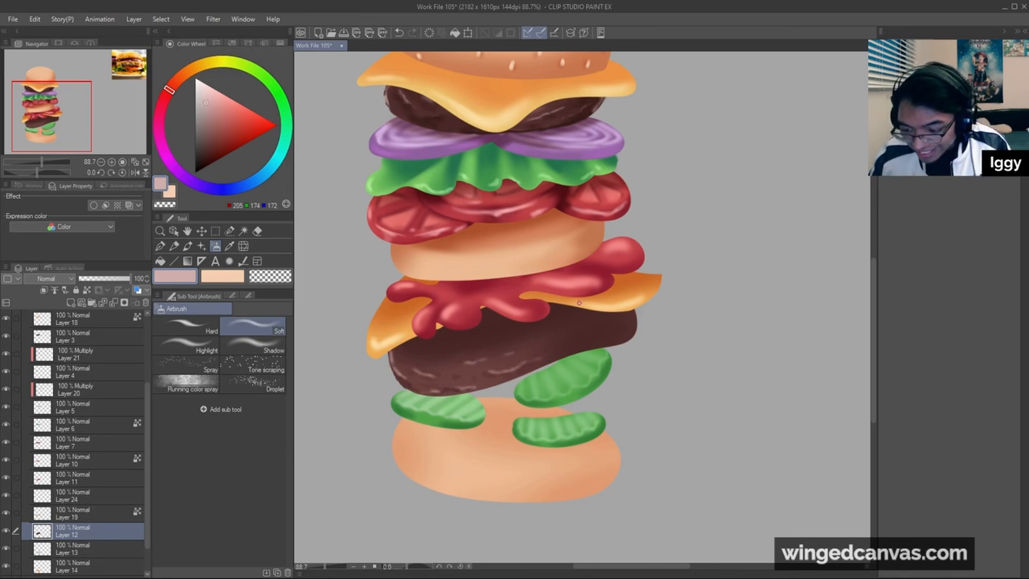